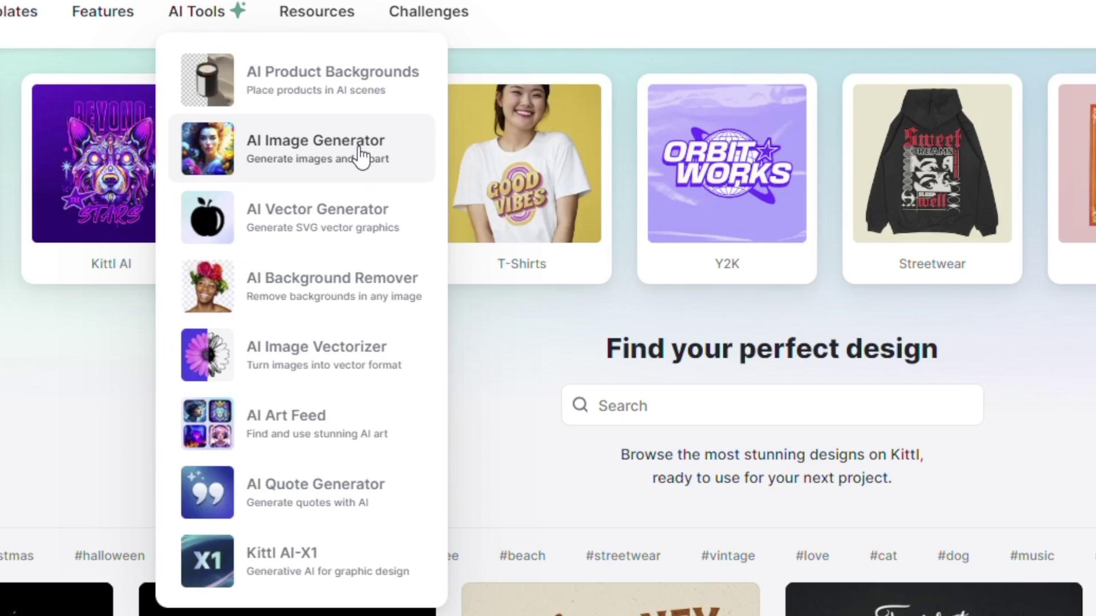
# Open the AI Image Generator to create a watercolour fashionista dog riding a moped.
pyautogui.click(361, 155)
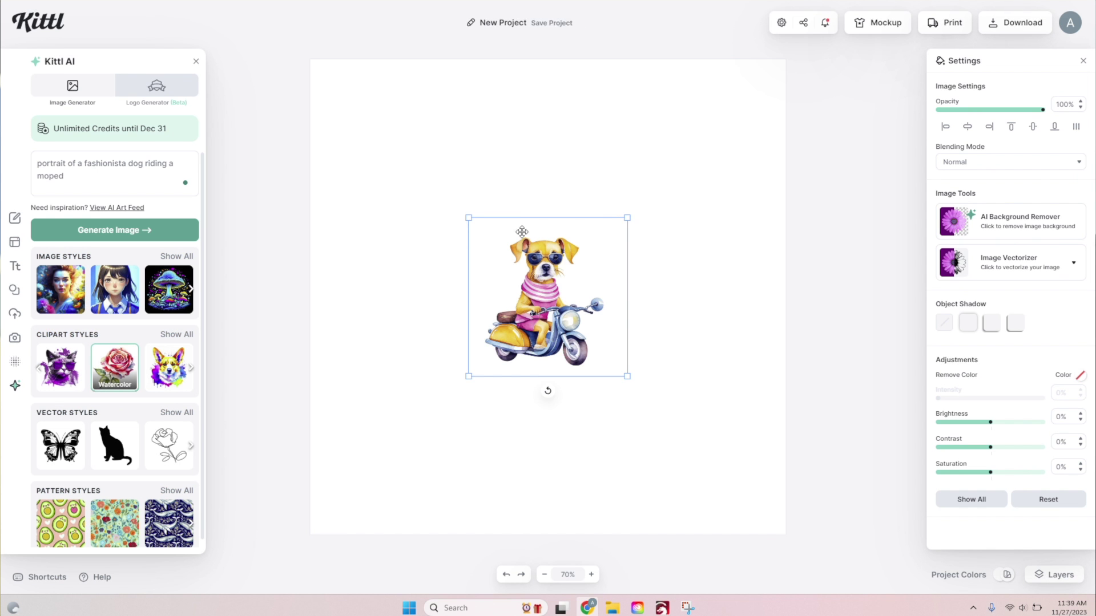
# Enlarge the generated watercolour dog image on the canvas.
pyautogui.moveTo(467, 217); pyautogui.dragTo(344, 92)
pyautogui.click(640, 372)
pyautogui.click(628, 374)
pyautogui.moveTo(631, 378); pyautogui.dragTo(753, 501)
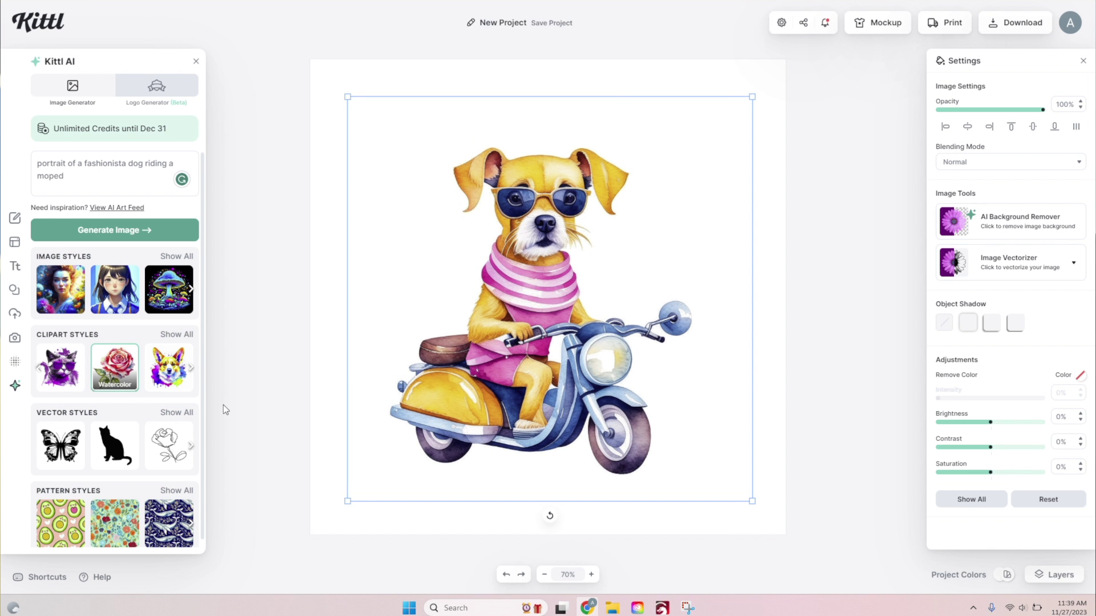
# Generate a Digital Art version of the dog, then delete it.
pyautogui.click(50, 303)
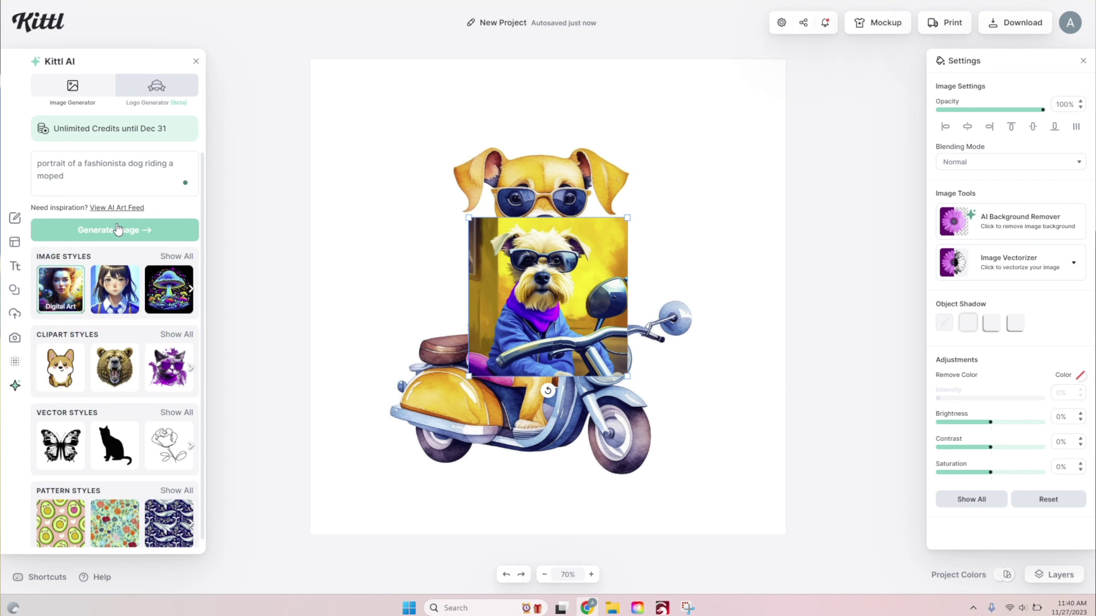
pyautogui.moveTo(541, 307); pyautogui.dragTo(706, 201)
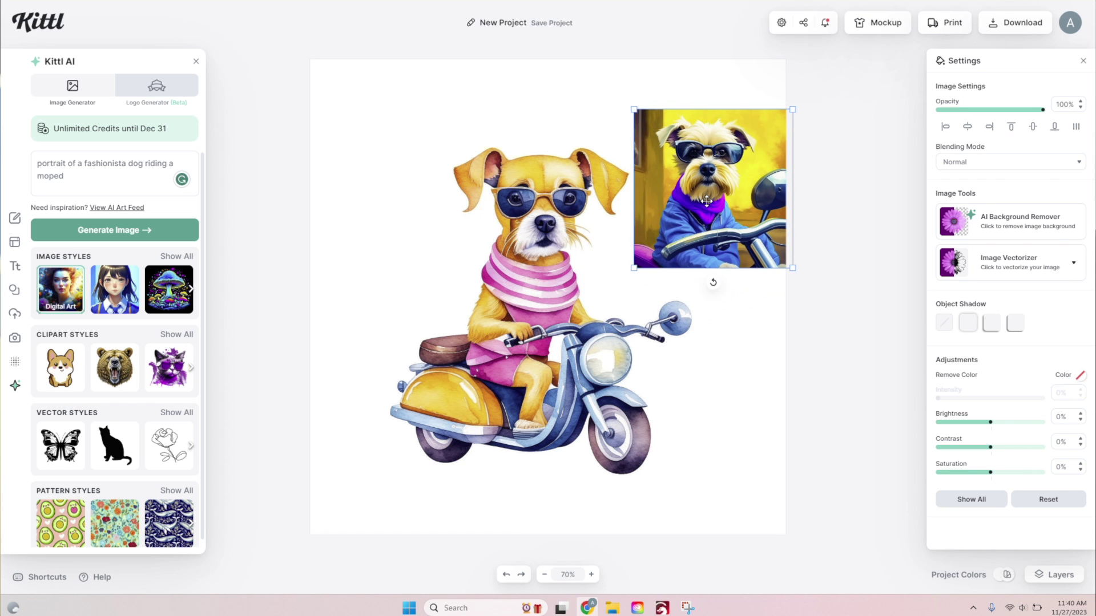
pyautogui.press('Delete')
# Regenerate in Detailed Drawing style and enlarge the yellow scooter dog onto the canvas.
pyautogui.click(114, 368)
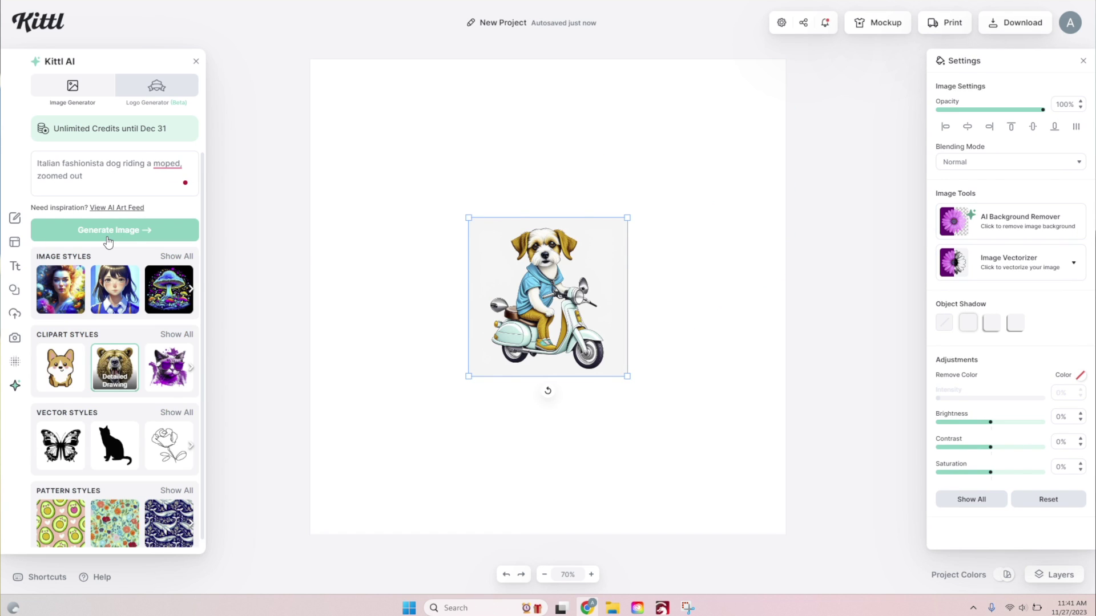
pyautogui.moveTo(468, 217); pyautogui.dragTo(344, 93)
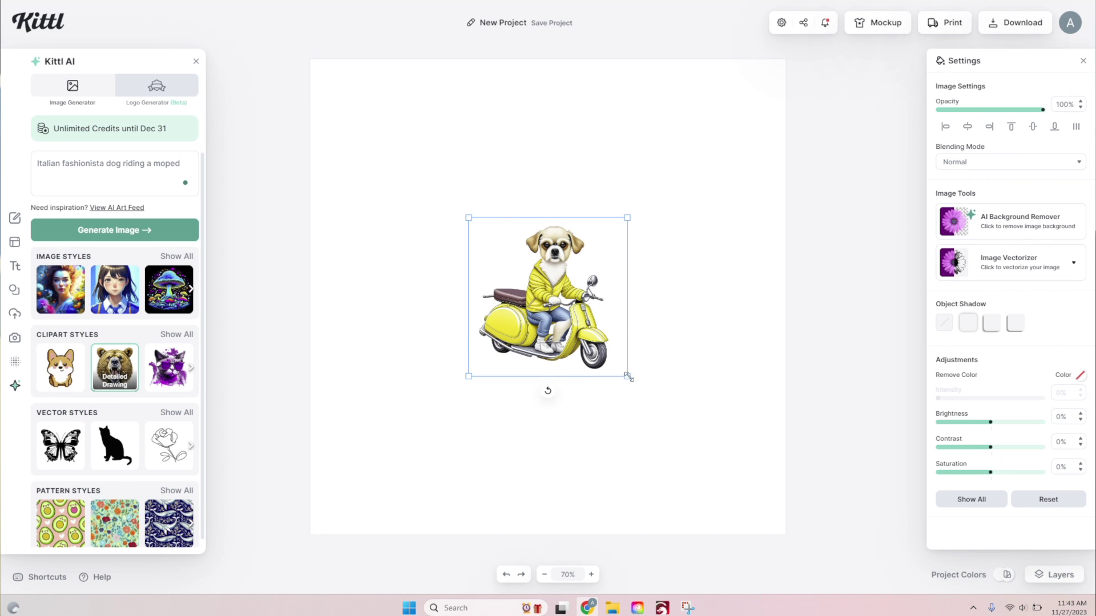
pyautogui.moveTo(629, 374); pyautogui.dragTo(772, 521)
pyautogui.moveTo(469, 218); pyautogui.dragTo(357, 105)
pyautogui.moveTo(594, 400); pyautogui.dragTo(571, 311)
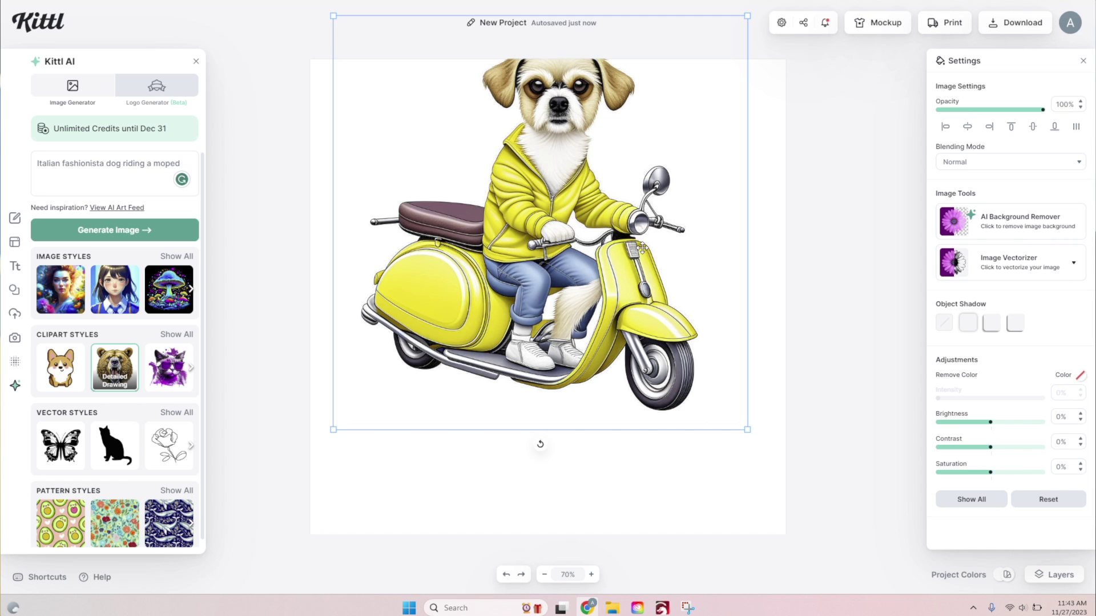
pyautogui.moveTo(642, 248); pyautogui.dragTo(649, 338)
# Generate 'male Italian fashionista dog riding a moped', remove its background and fill the artboard.
pyautogui.write('le')
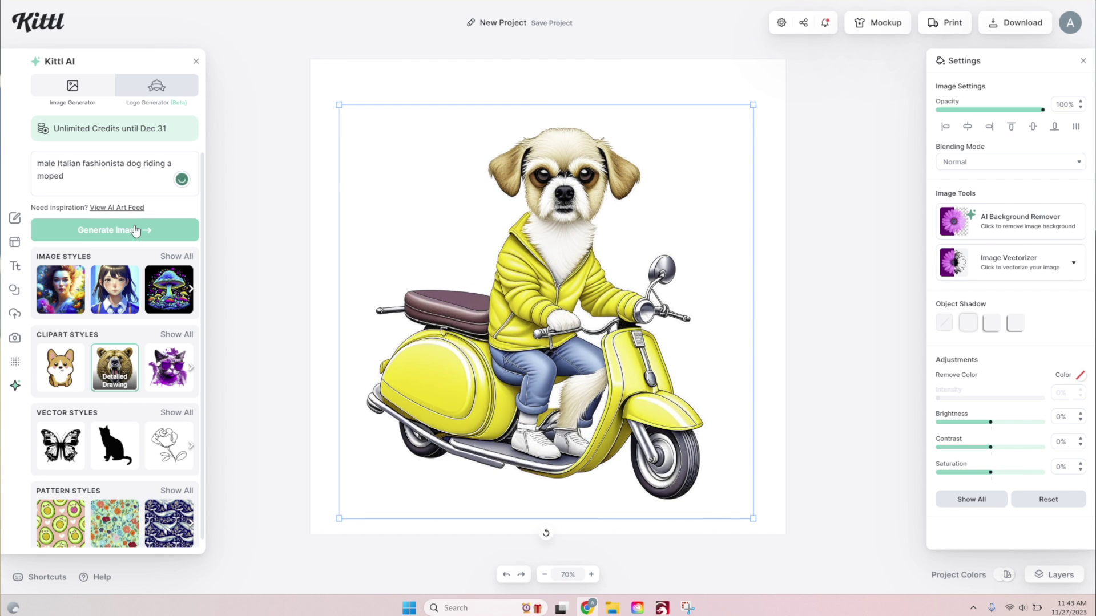
pyautogui.click(135, 227)
pyautogui.press('Delete')
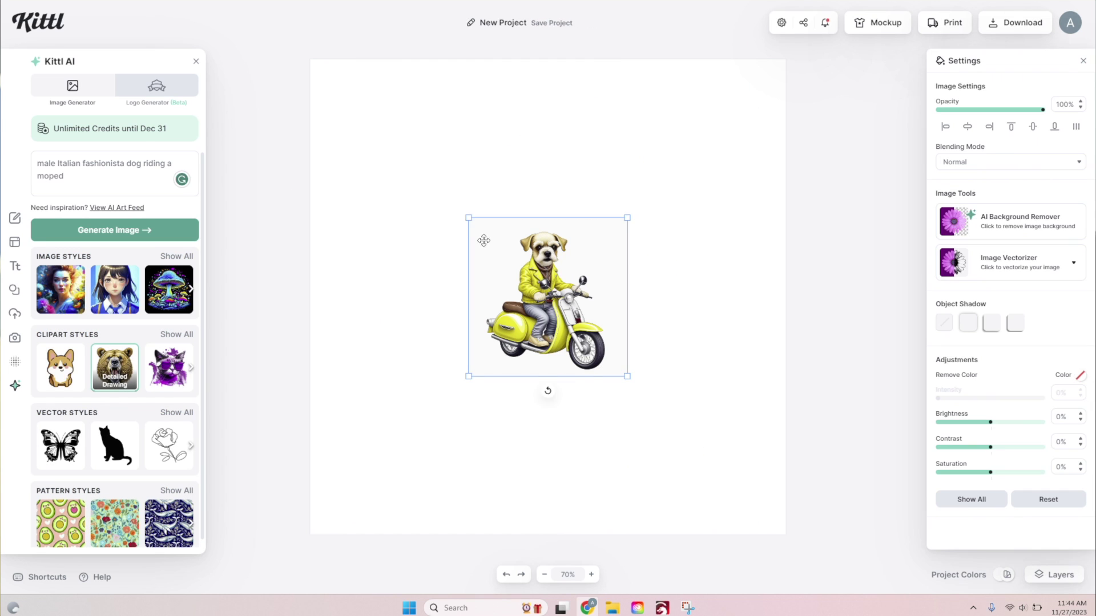
pyautogui.moveTo(484, 237); pyautogui.dragTo(244, 111)
pyautogui.moveTo(474, 330); pyautogui.dragTo(599, 329)
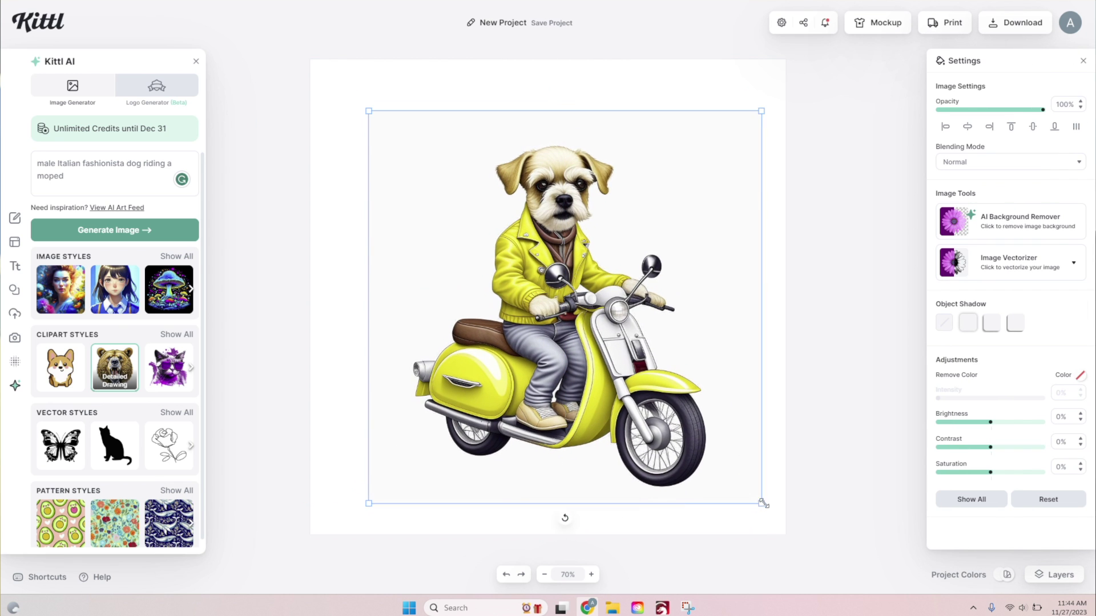
pyautogui.moveTo(764, 503); pyautogui.dragTo(778, 521)
pyautogui.click(1037, 223)
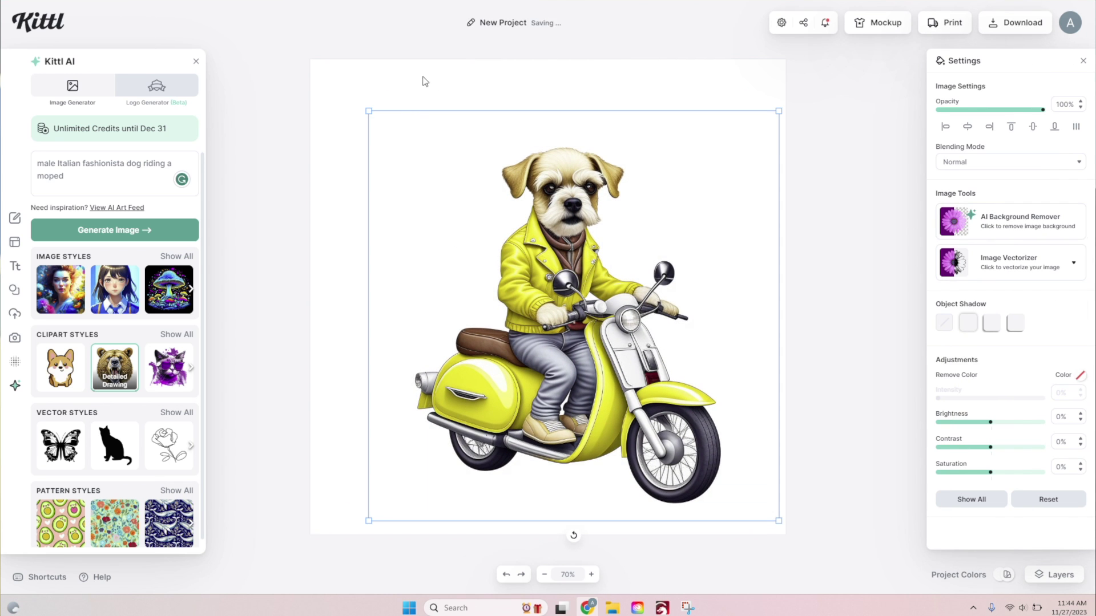
pyautogui.moveTo(368, 111); pyautogui.dragTo(309, 51)
pyautogui.click(799, 188)
# Download the design as a JPG and move the import onto LightBurn's work grid.
pyautogui.click(1015, 22)
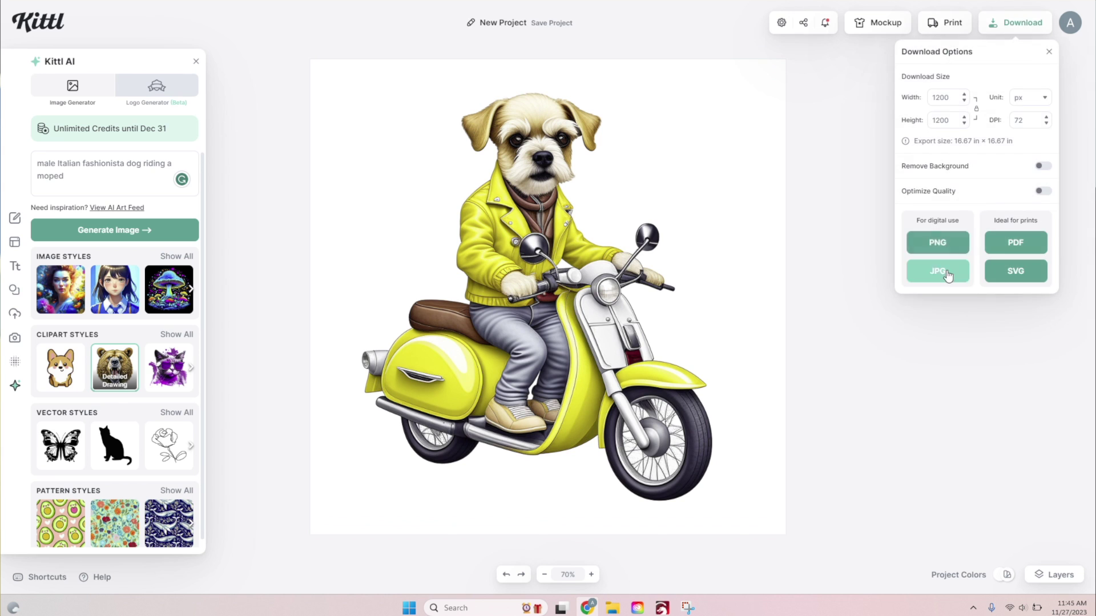
pyautogui.click(938, 245)
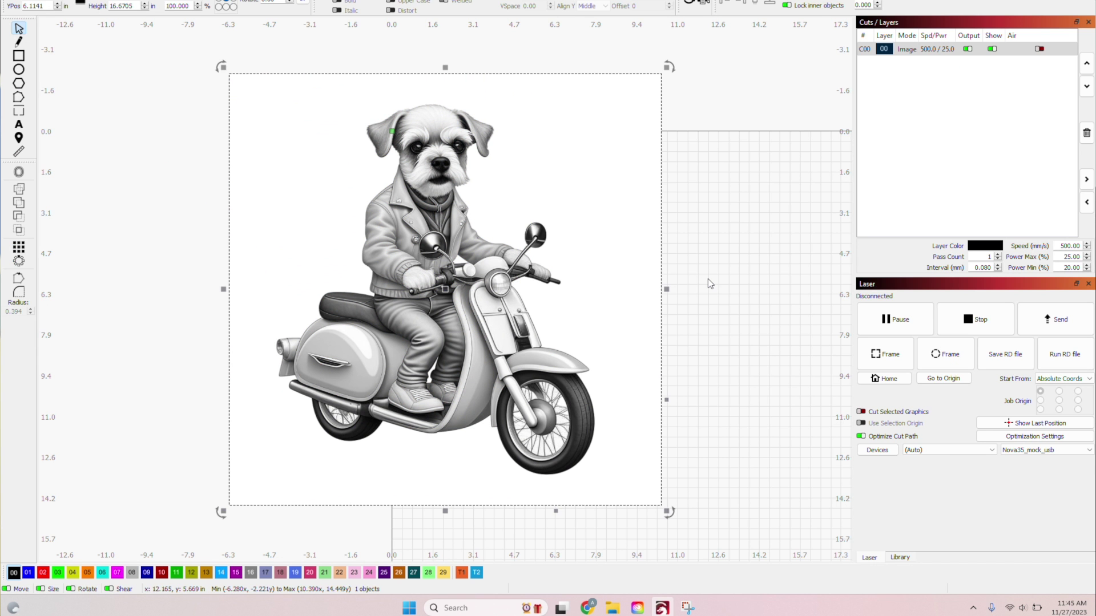
pyautogui.click(709, 284)
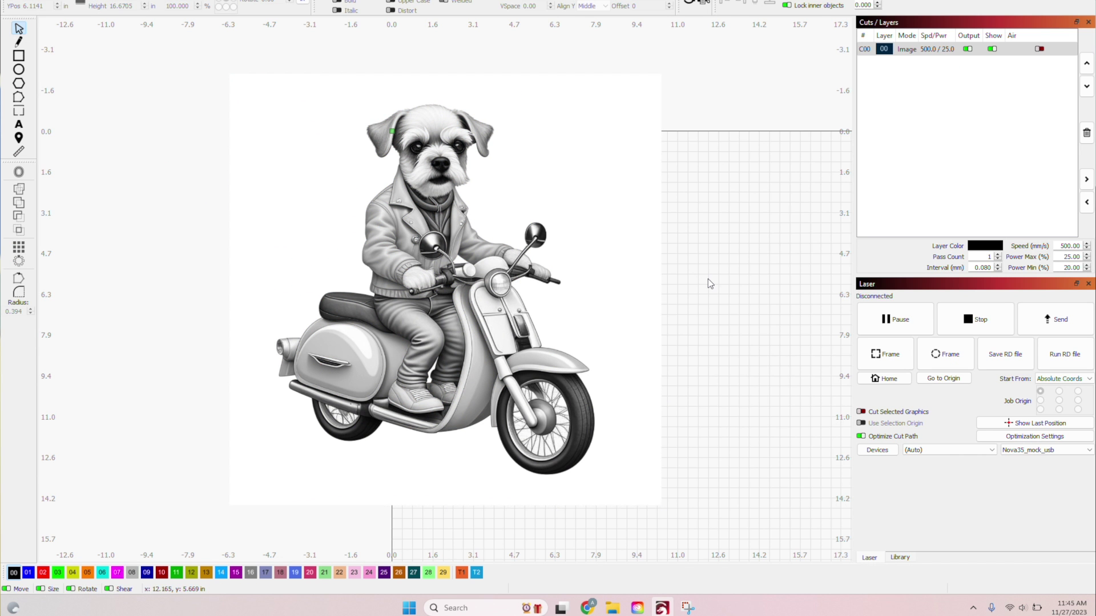
pyautogui.scroll(-2, 710, 284)
pyautogui.scroll(-3, 335, 343)
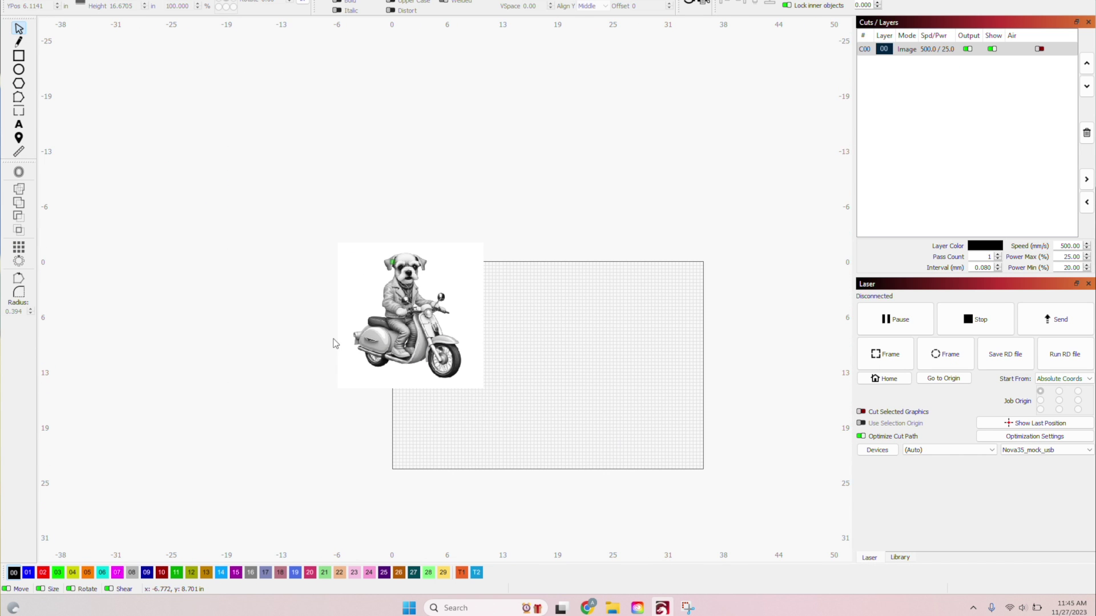
pyautogui.click(415, 303)
pyautogui.moveTo(415, 302); pyautogui.dragTo(489, 351)
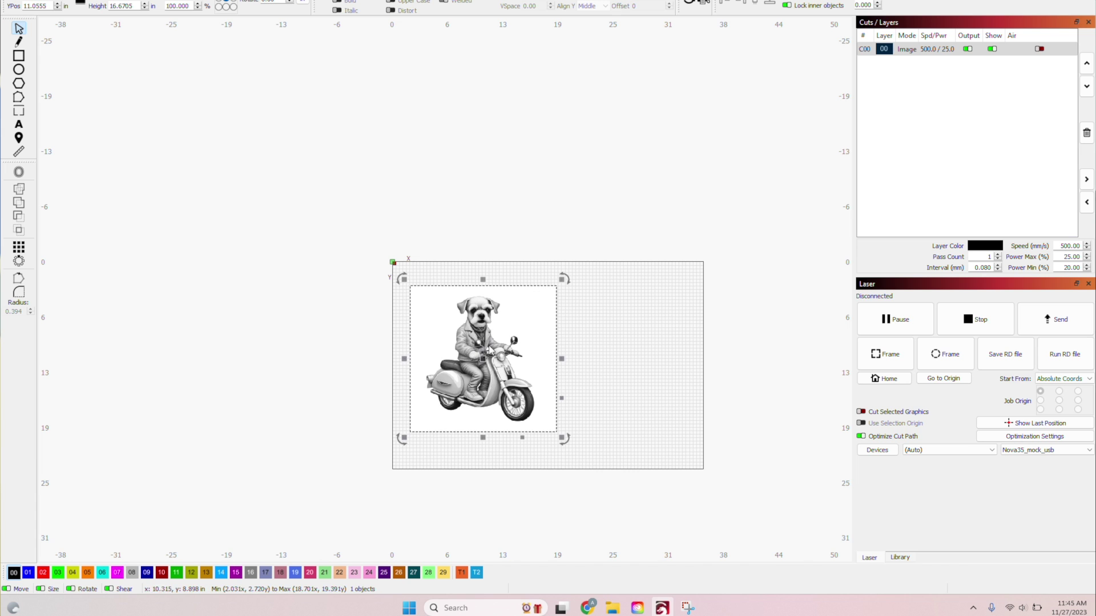
pyautogui.click(588, 608)
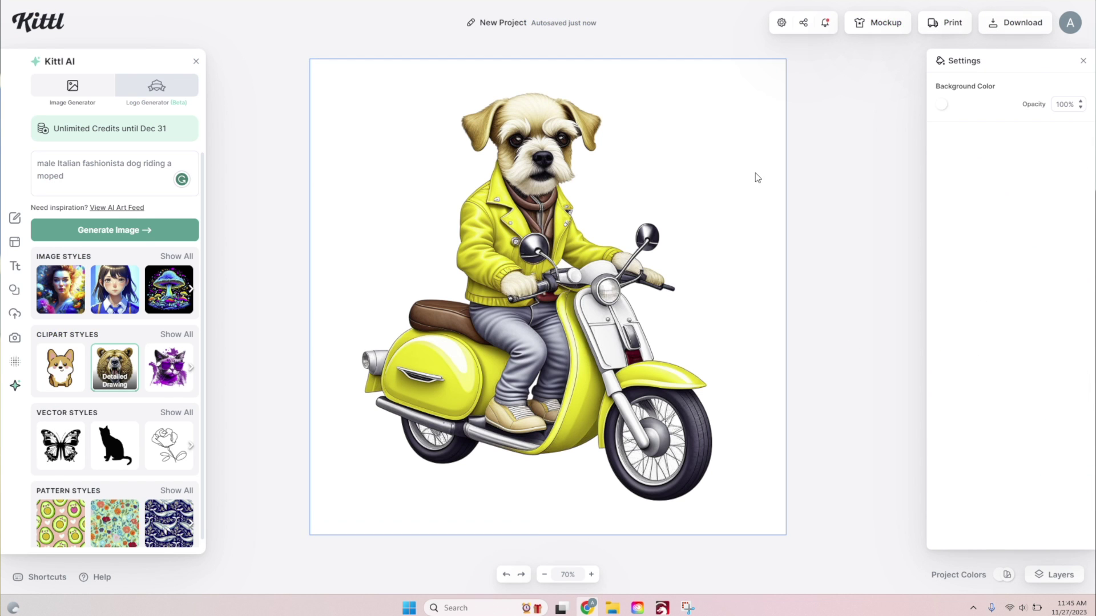
# Remove the dog's background and export a PNG with Remove Background and Optimize Quality on.
pyautogui.click(757, 178)
pyautogui.click(1032, 222)
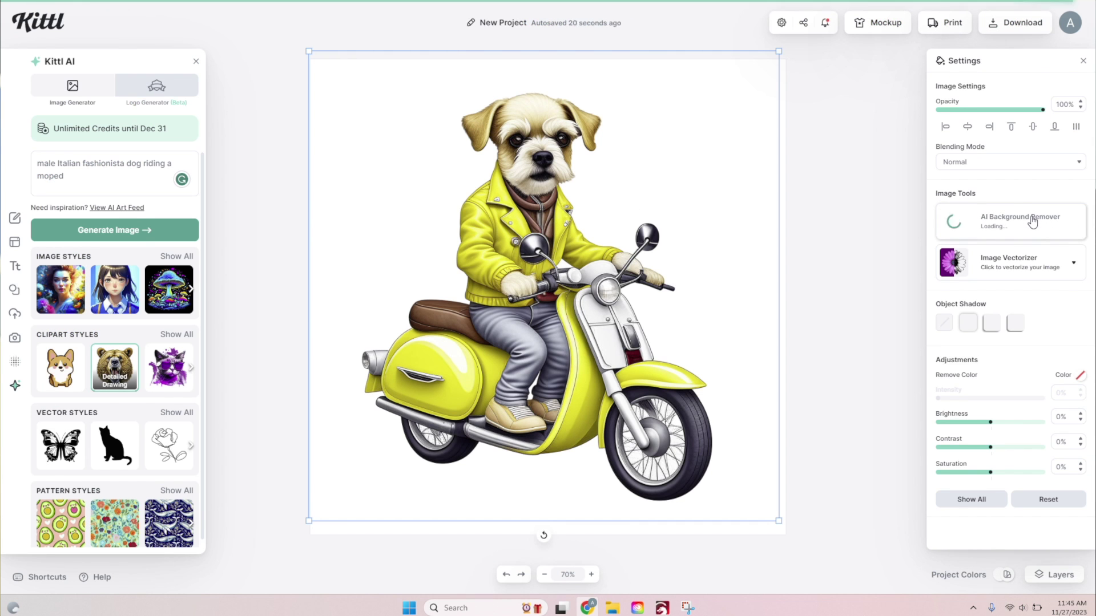
pyautogui.click(1016, 23)
pyautogui.click(937, 273)
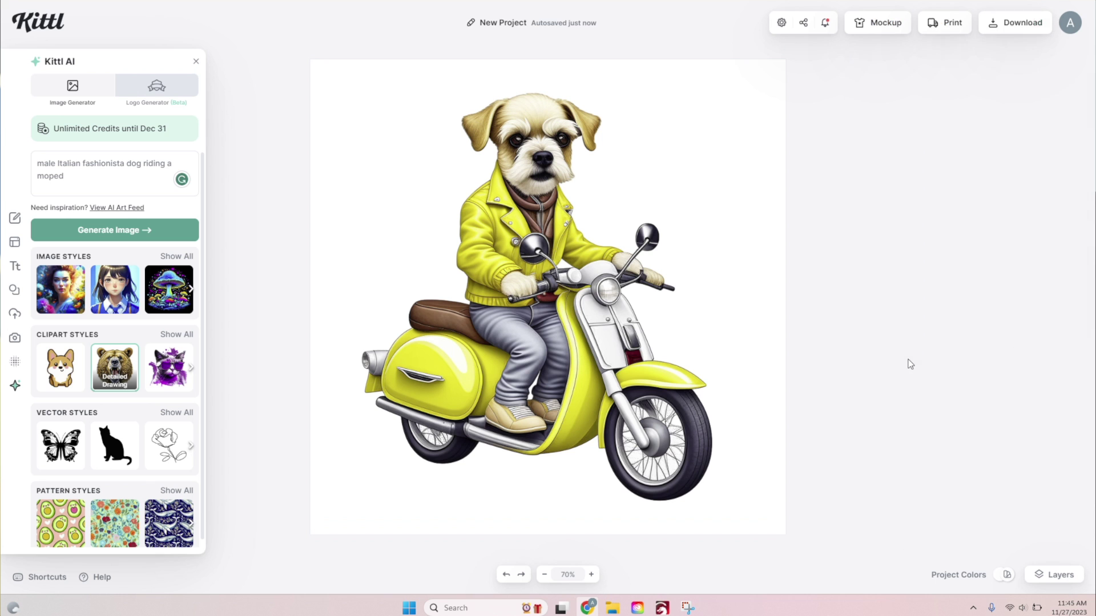
pyautogui.click(1039, 192)
pyautogui.click(956, 243)
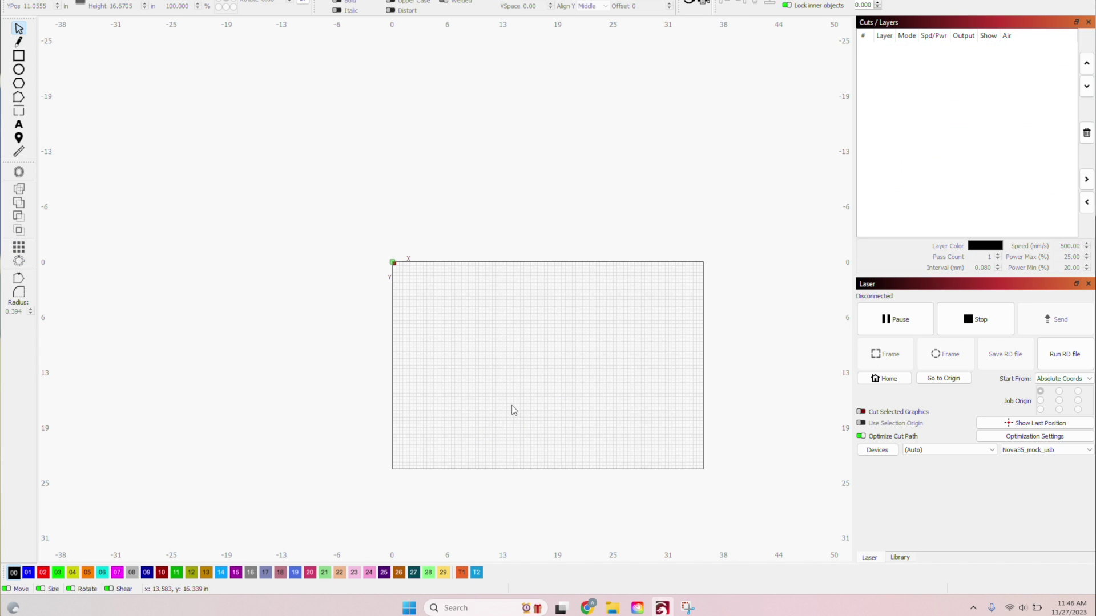
# Import the downloaded dog PNG into LightBurn and shrink it to fit the work area.
pyautogui.hotkey('alt', 'f')
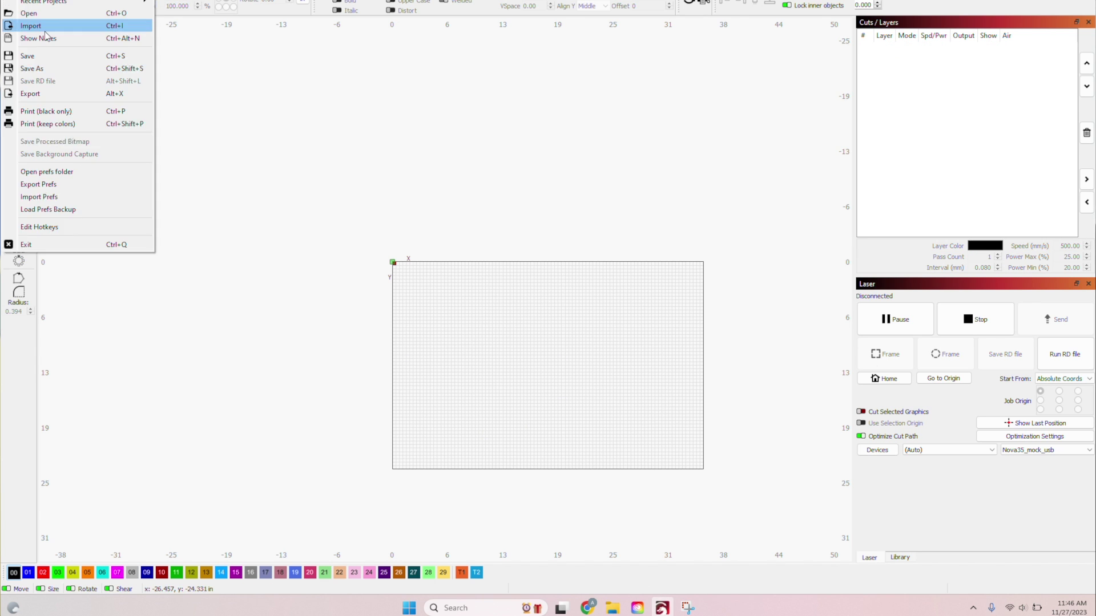
pyautogui.click(45, 29)
pyautogui.doubleClick(128, 63)
pyautogui.moveTo(522, 369); pyautogui.dragTo(739, 540)
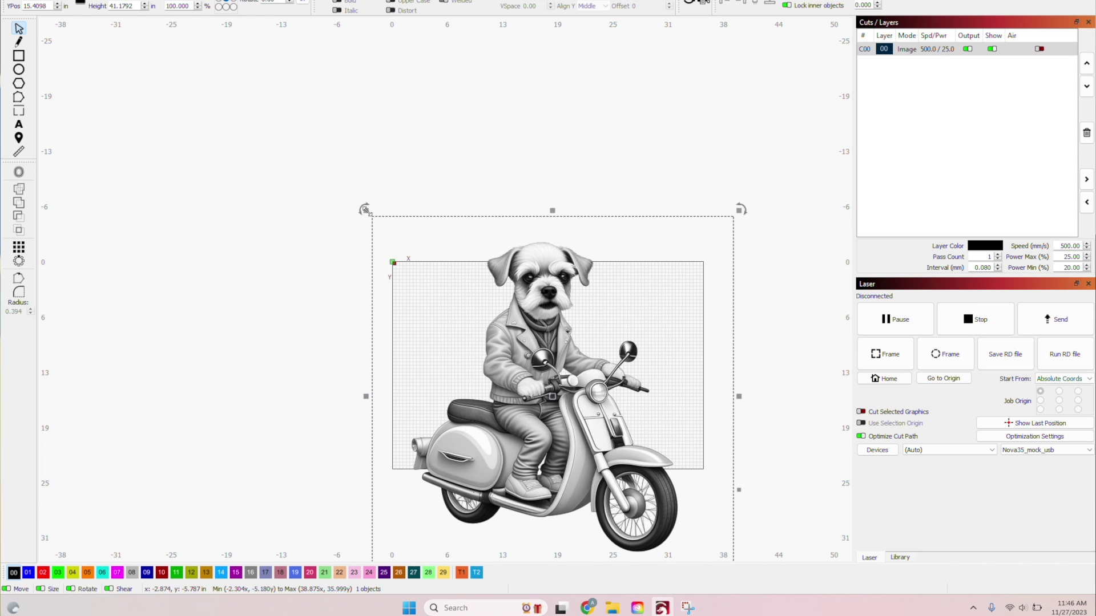
pyautogui.moveTo(369, 212); pyautogui.dragTo(202, 1)
pyautogui.scroll(-5, 465, 215)
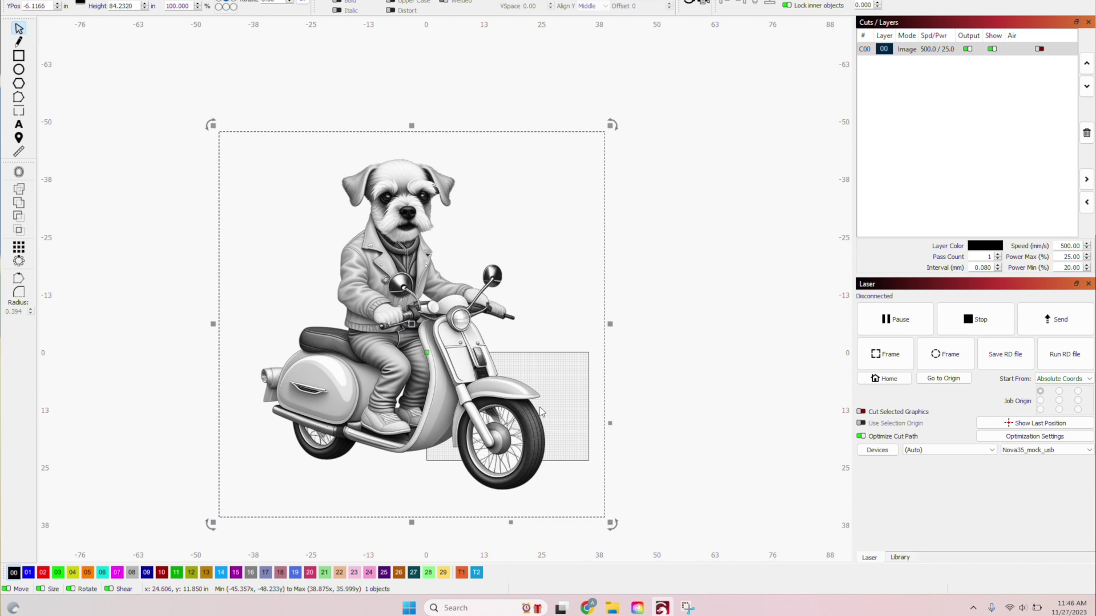
pyautogui.moveTo(611, 523); pyautogui.dragTo(467, 425)
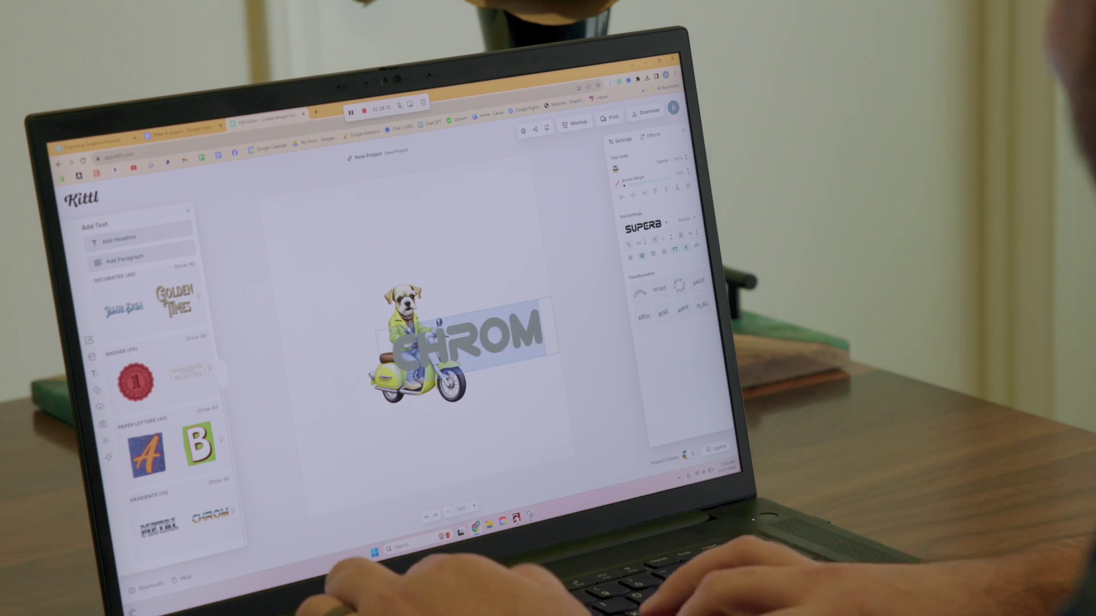
# Delete the CHROM text and widen YOU'RE BARKING UP to one line above the dog.
pyautogui.press('Delete')
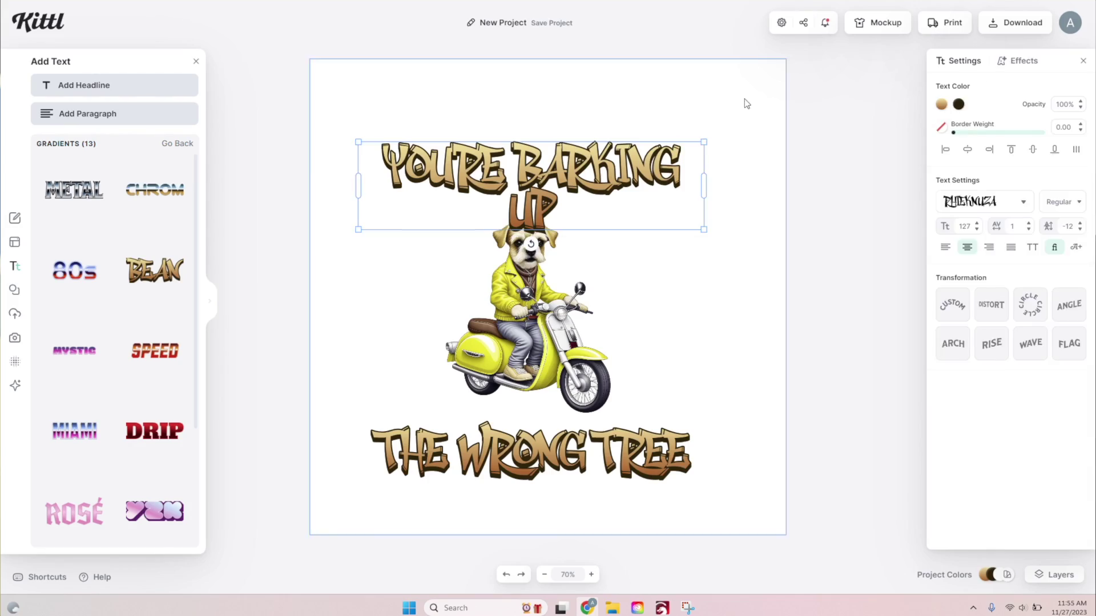
pyautogui.click(745, 104)
pyautogui.click(525, 320)
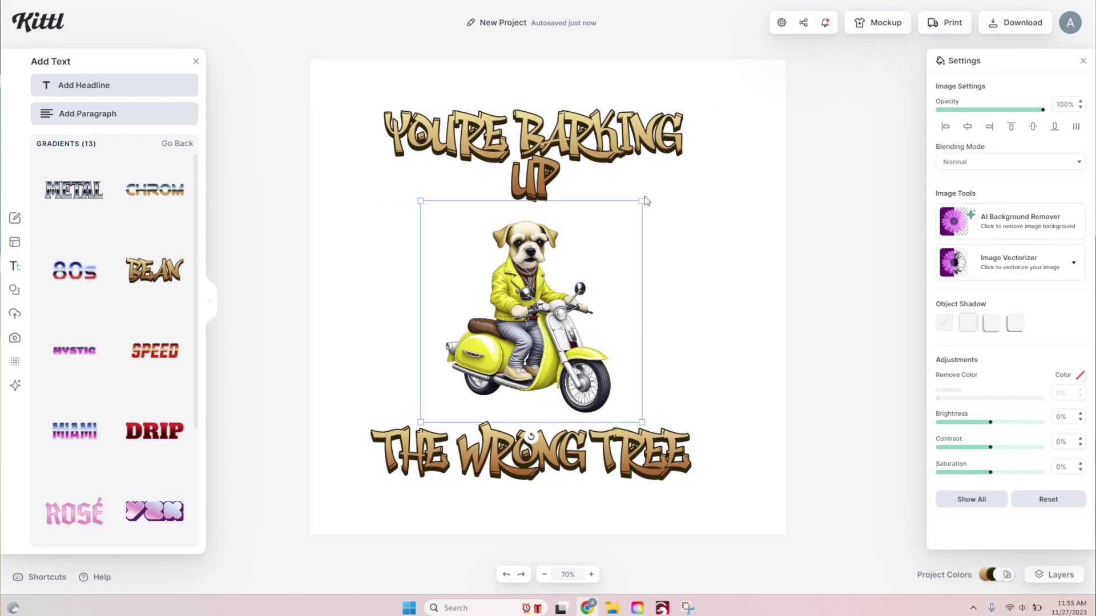
pyautogui.click(531, 171)
pyautogui.moveTo(358, 185)
pyautogui.mouseDown()
pyautogui.moveTo(275, 126)
pyautogui.moveTo(377, 183)
pyautogui.mouseUp()
pyautogui.moveTo(526, 319); pyautogui.dragTo(542, 325)
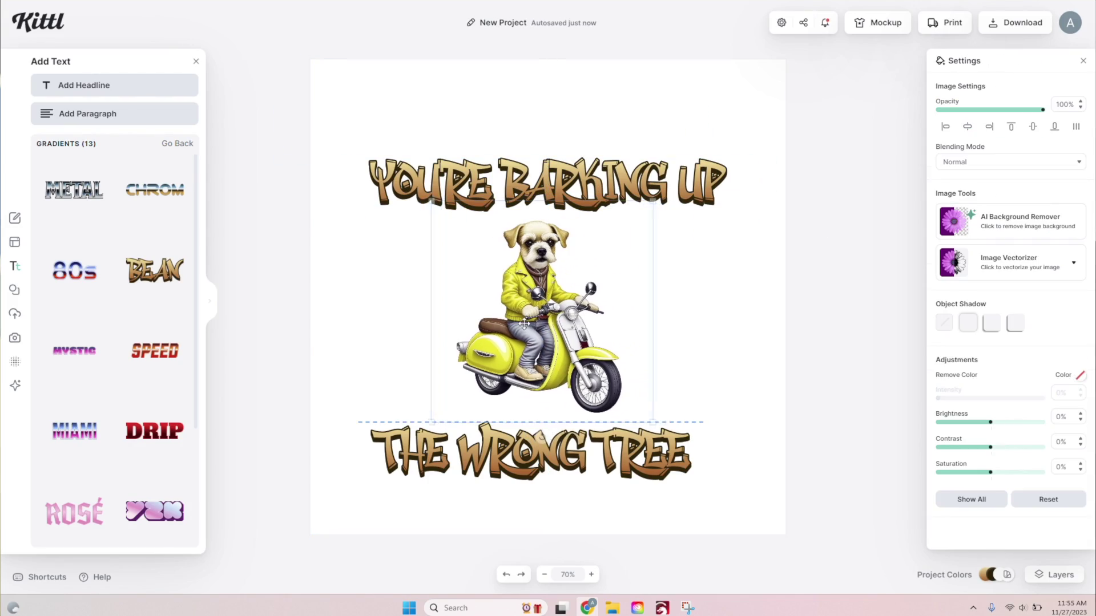
# Curve both headlines with the Circle transformation, then reset THE WRONG TREE to straight.
pyautogui.click(766, 476)
pyautogui.click(548, 182)
pyautogui.click(1030, 305)
pyautogui.click(531, 453)
pyautogui.click(1030, 304)
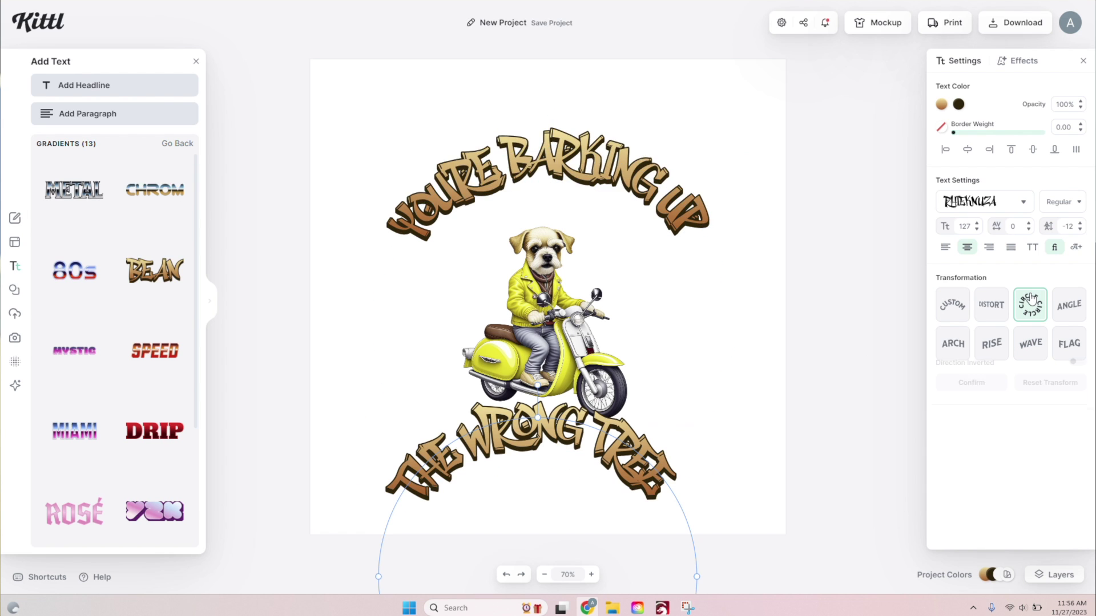
pyautogui.moveTo(563, 522); pyautogui.dragTo(661, 550)
pyautogui.click(736, 338)
# Type 'THE WRONG TREE' into the headline, then undo that change.
pyautogui.doubleClick(710, 269)
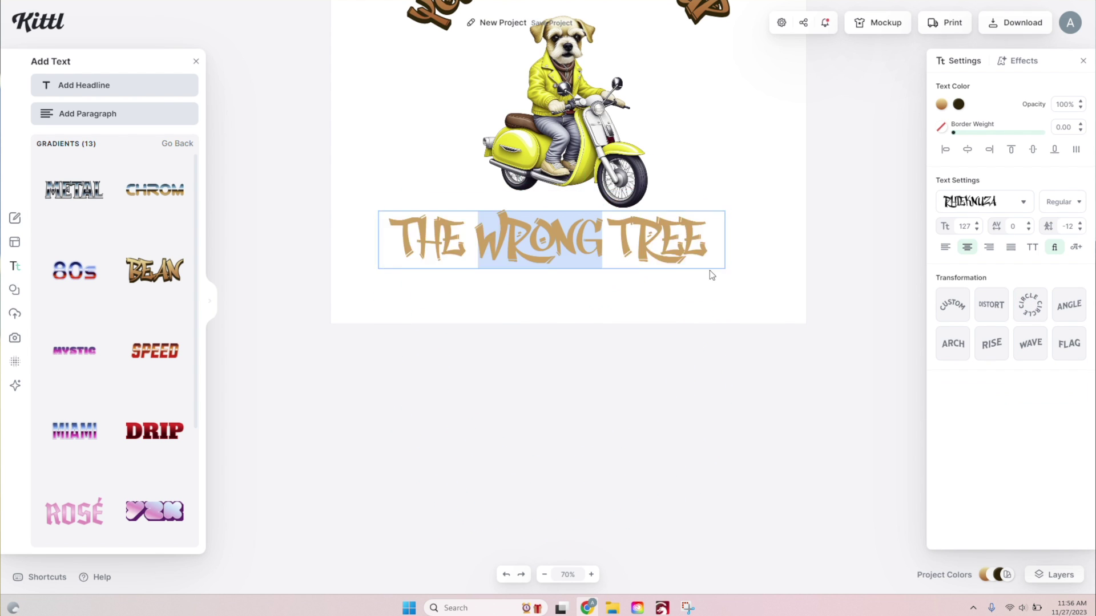
pyautogui.doubleClick(596, 143)
pyautogui.write('THE WRONG TREE')
pyautogui.press('Escape')
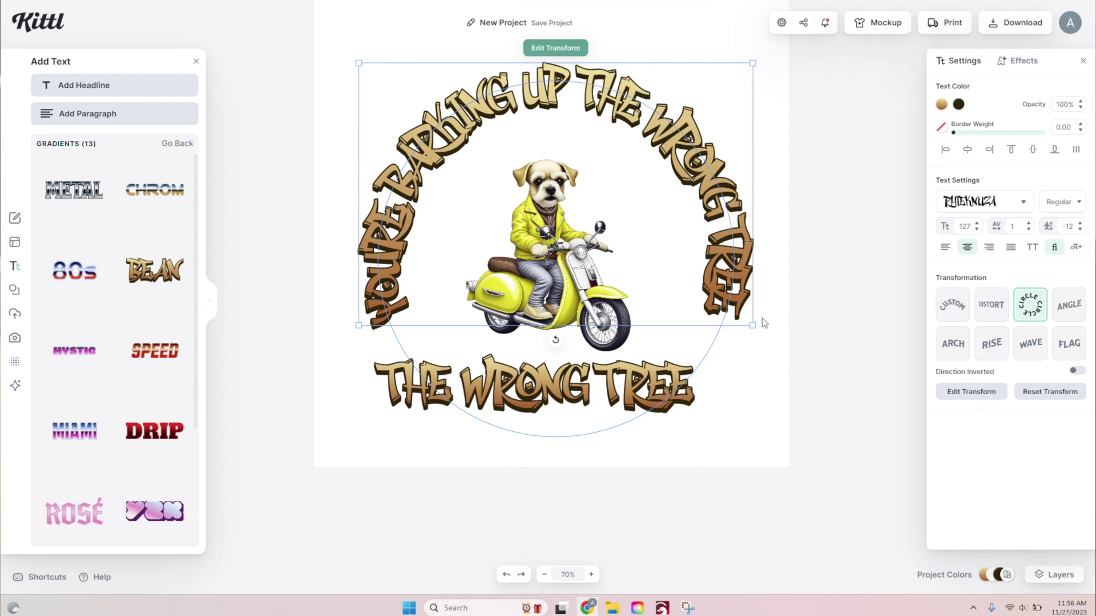
pyautogui.hotkey('ctrl', 'z')
pyautogui.click(775, 357)
pyautogui.click(628, 320)
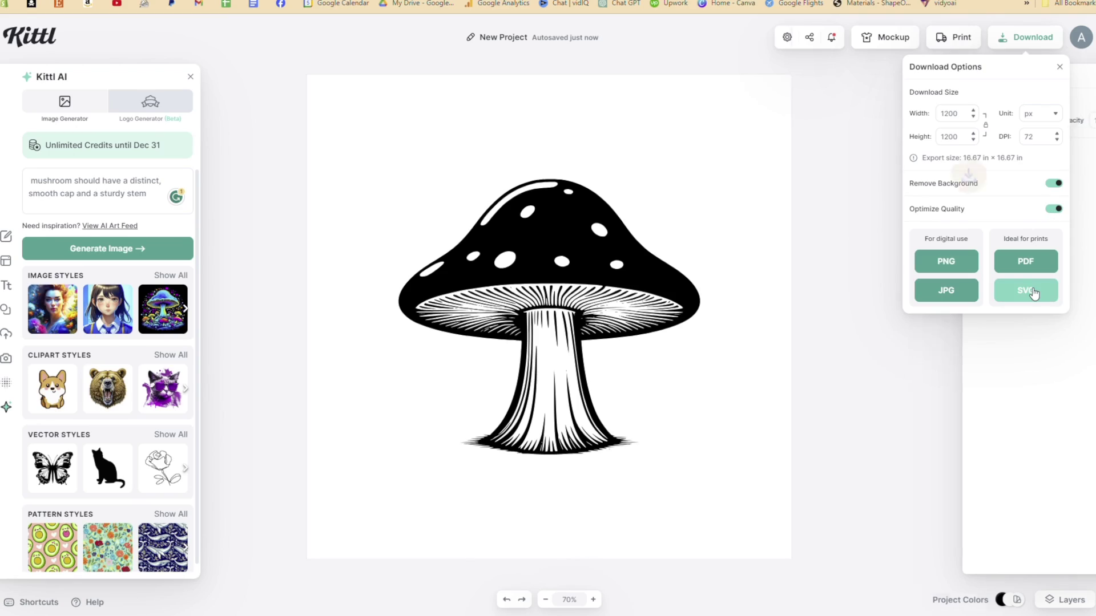
# Download the mushroom design as an SVG file.
pyautogui.click(1030, 293)
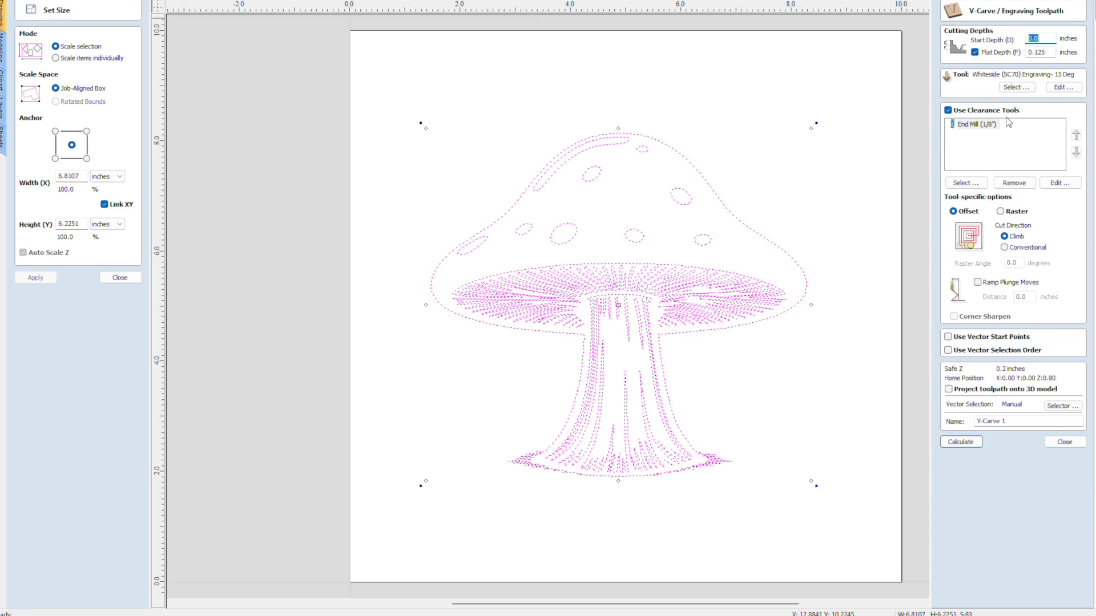
# Calculate the mushroom's V-carve toolpath and preview it carved into the board.
pyautogui.click(960, 442)
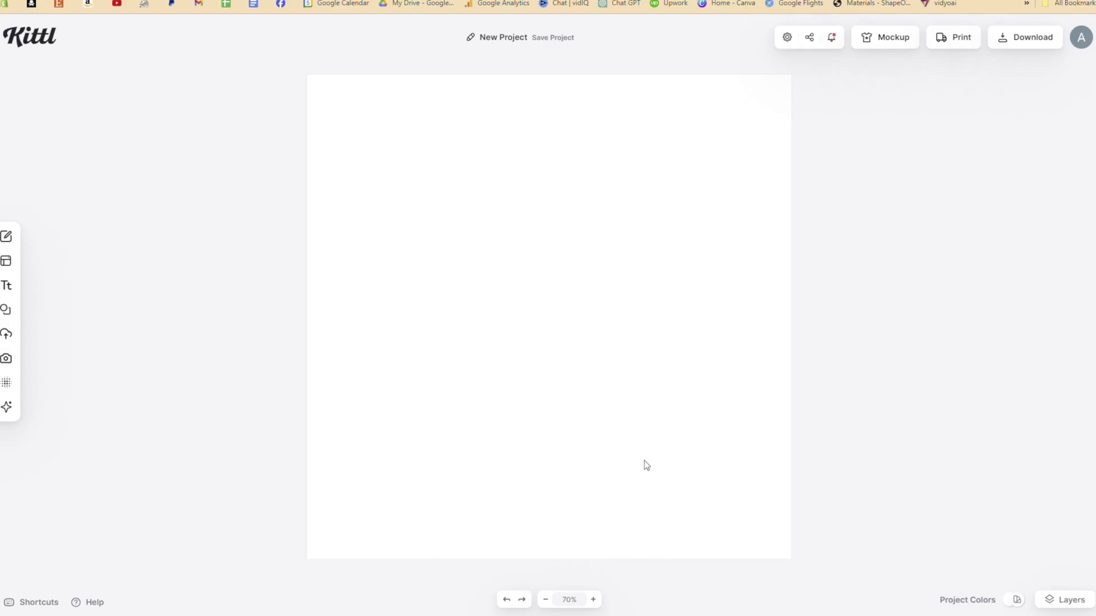
# Generate a Vector Art mushroom from a mushroom prompt and enlarge it on the canvas.
pyautogui.click(12, 411)
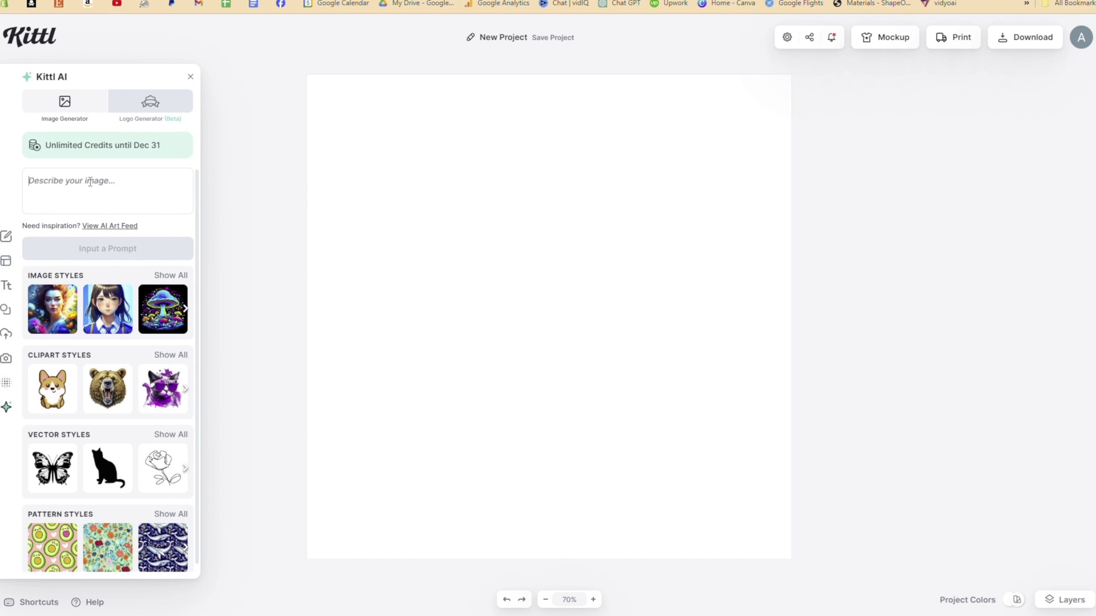
pyautogui.write('mushroom')
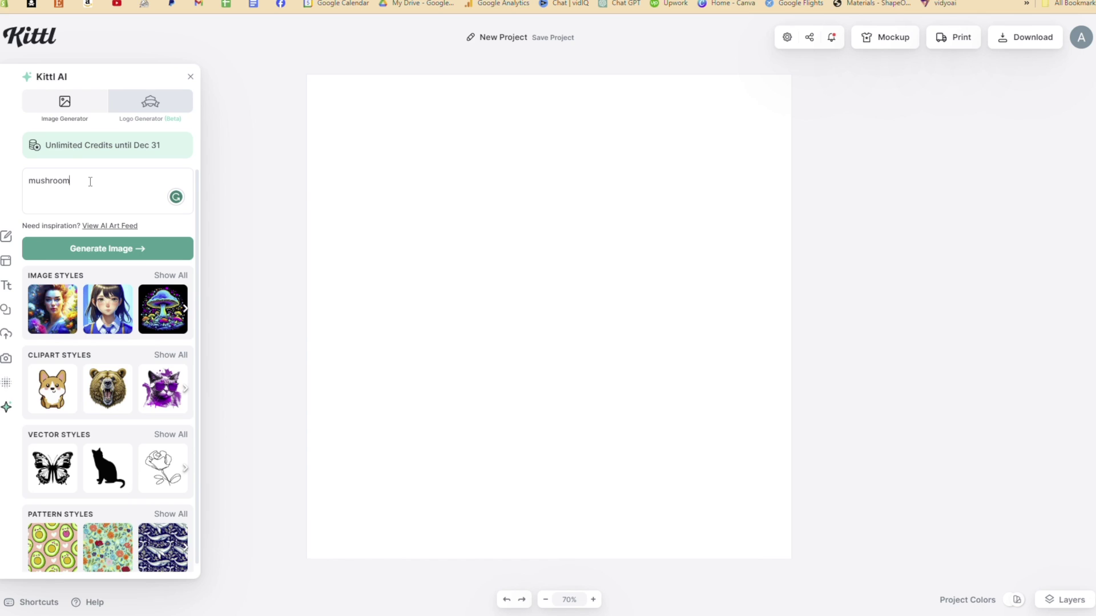
pyautogui.click(57, 478)
pyautogui.click(146, 237)
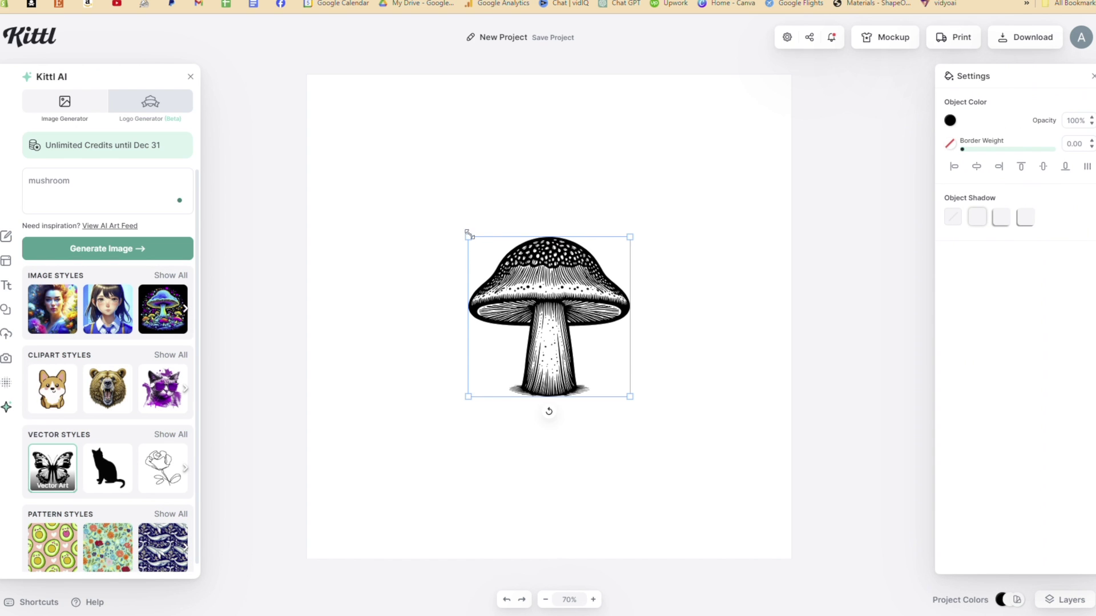
pyautogui.moveTo(467, 237); pyautogui.dragTo(356, 104)
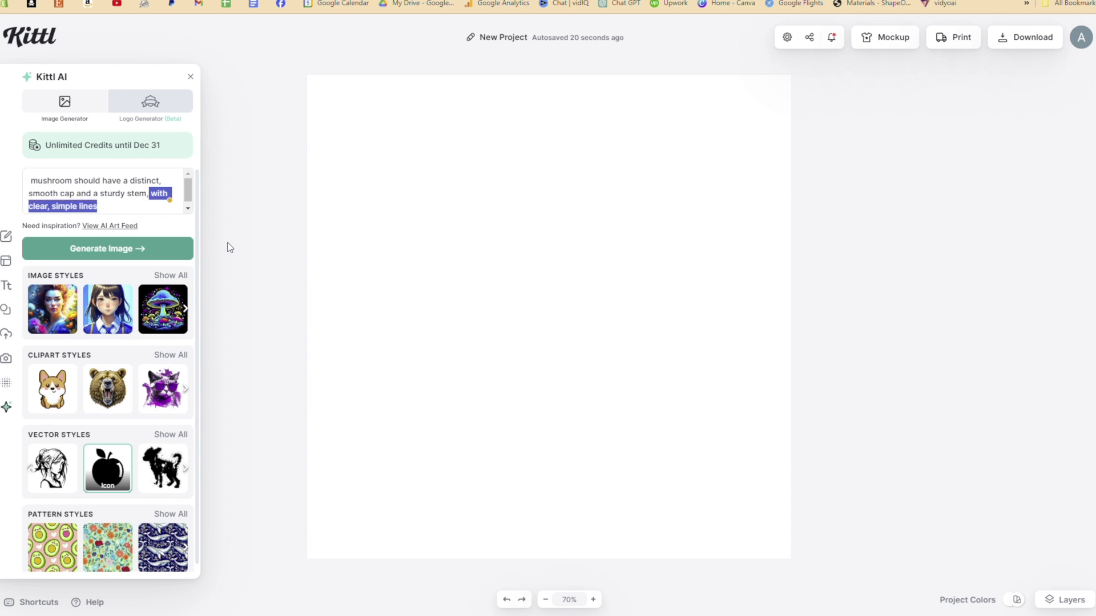
# Drop 'clear, simple lines' from the prompt, regenerate, and enlarge the new mushroom.
pyautogui.press('BackSpace')
pyautogui.click(129, 251)
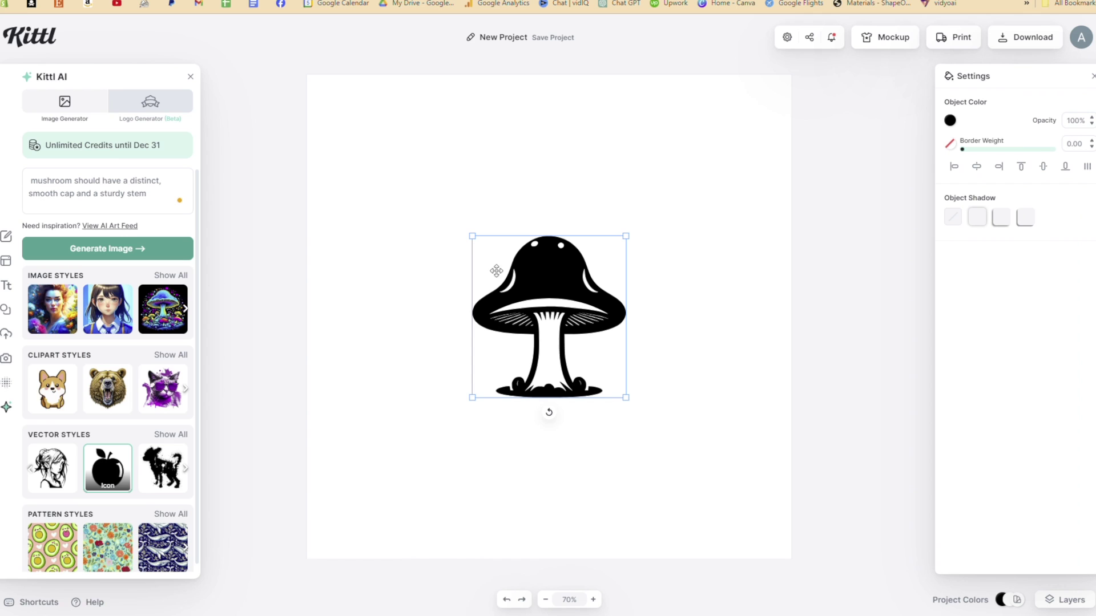
pyautogui.moveTo(472, 236); pyautogui.dragTo(380, 139)
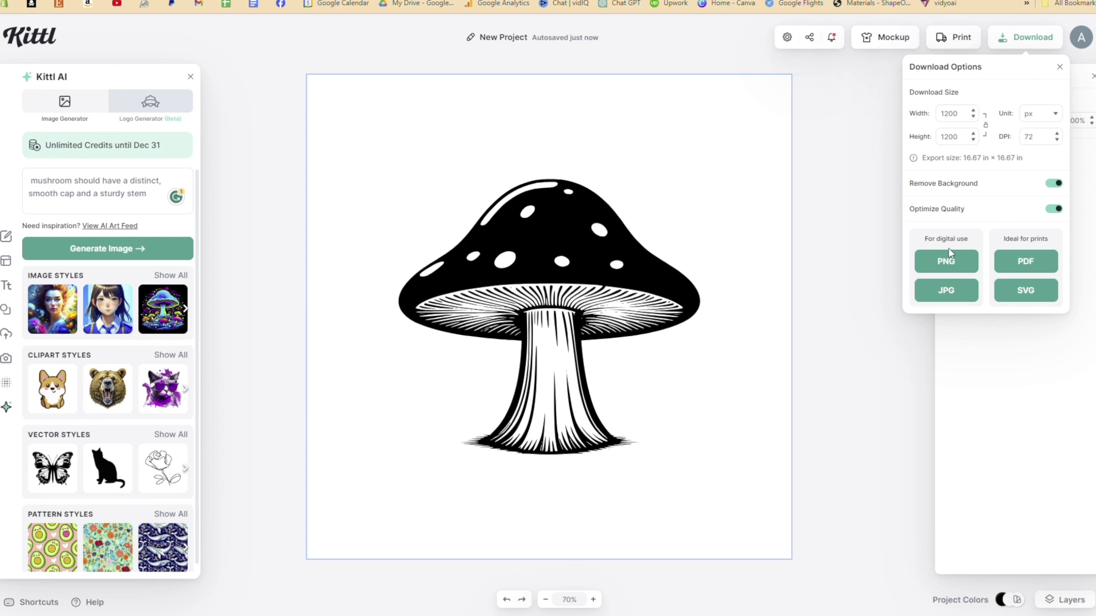
# Export the spotted-cap mushroom as 'New Project (7).svg' and return to VCarve's preview.
pyautogui.click(1034, 293)
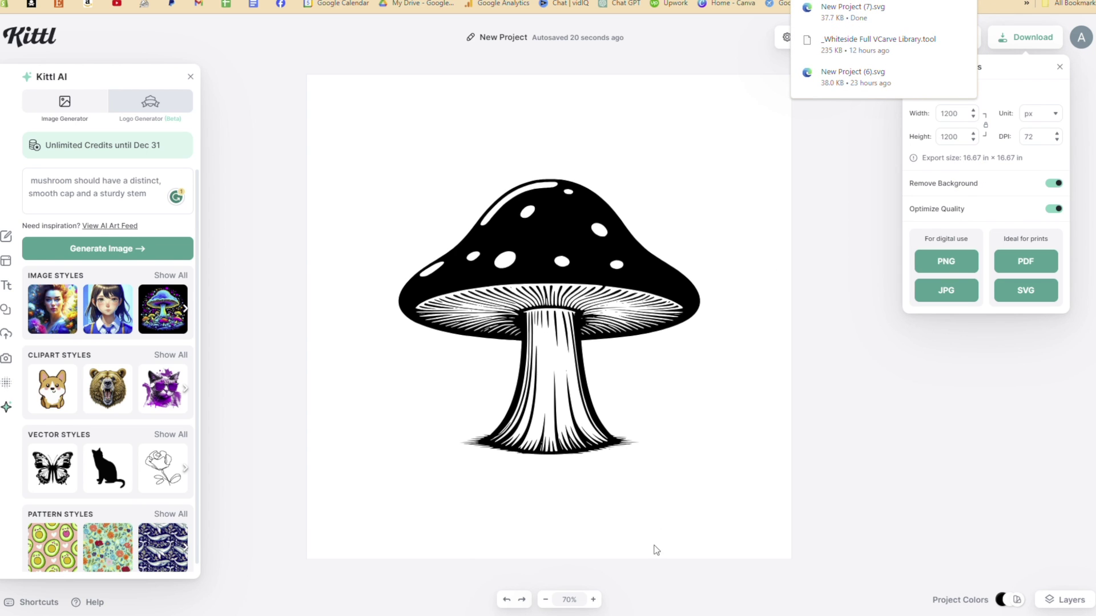
pyautogui.click(678, 615)
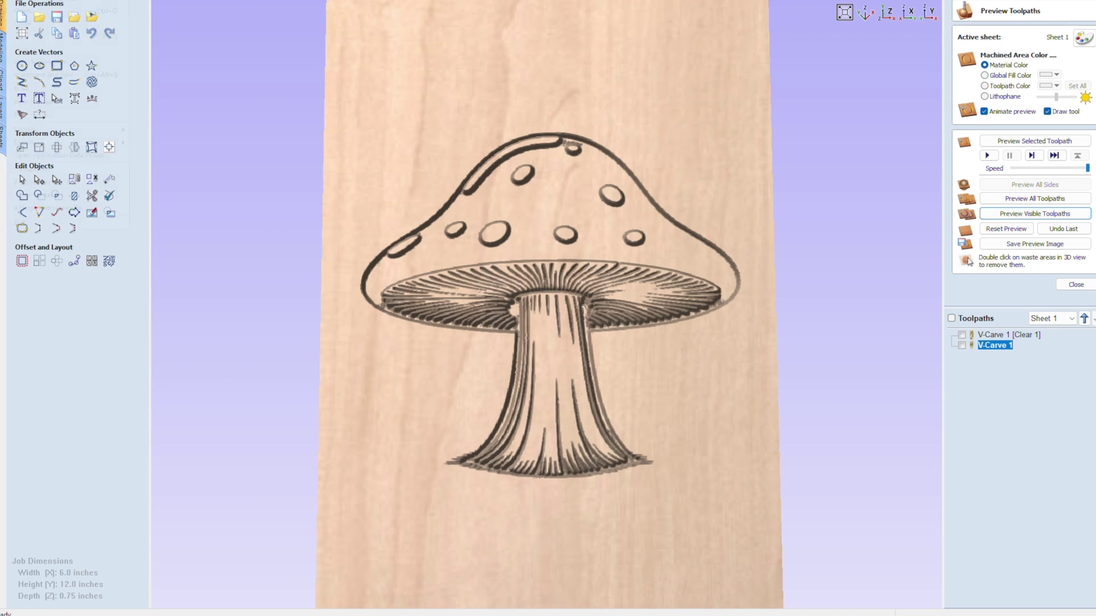
# Import the mushroom SVG into a 10 × 10 in job, scale to about 5.69 × 5.20 in.
pyautogui.hotkey('alt', 'f')
pyautogui.click(37, 37)
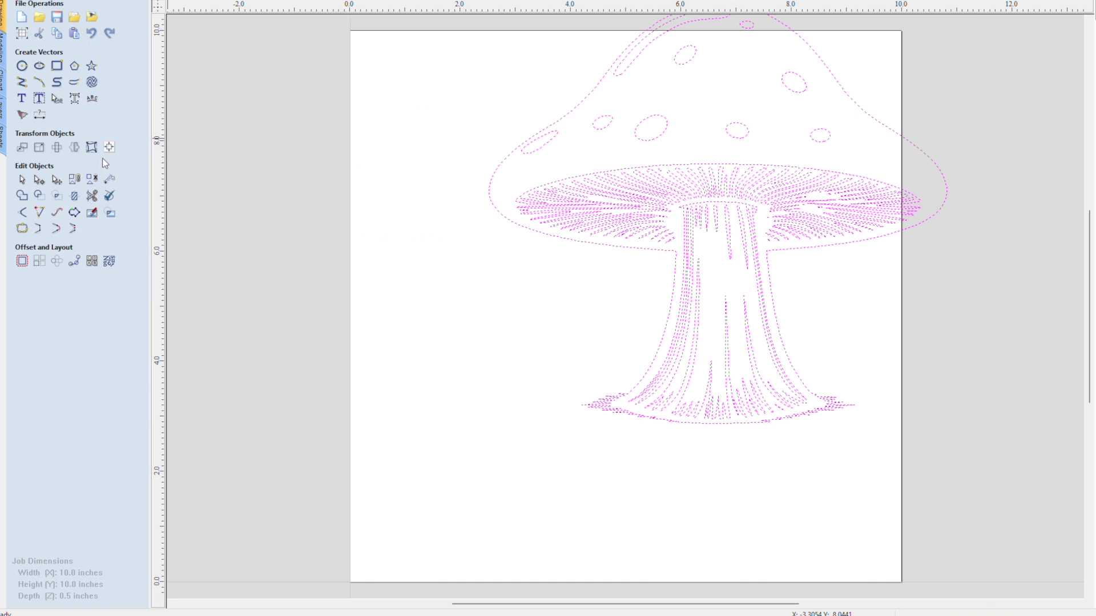
pyautogui.click(38, 147)
pyautogui.moveTo(482, 430); pyautogui.dragTo(631, 238)
pyautogui.moveTo(831, 106); pyautogui.dragTo(626, 306)
# Resize the mushroom to about 6.81 in wide, then calculate and preview a V-carve toolpath in wood.
pyautogui.moveTo(748, 447); pyautogui.dragTo(616, 306)
pyautogui.click(802, 153)
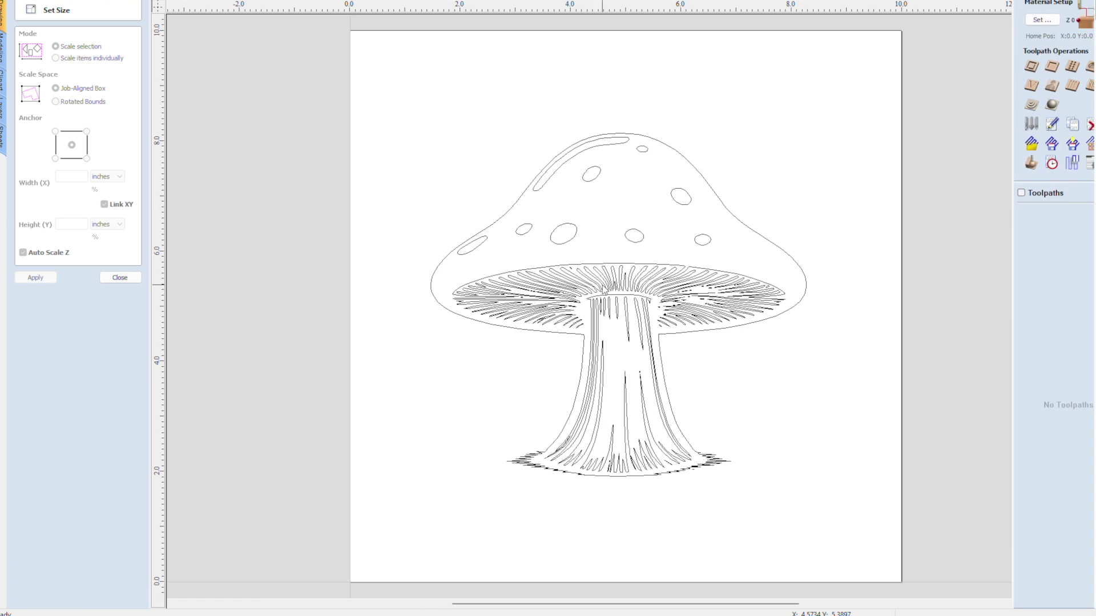
pyautogui.moveTo(819, 501); pyautogui.dragTo(624, 257)
pyautogui.moveTo(1090, 111)
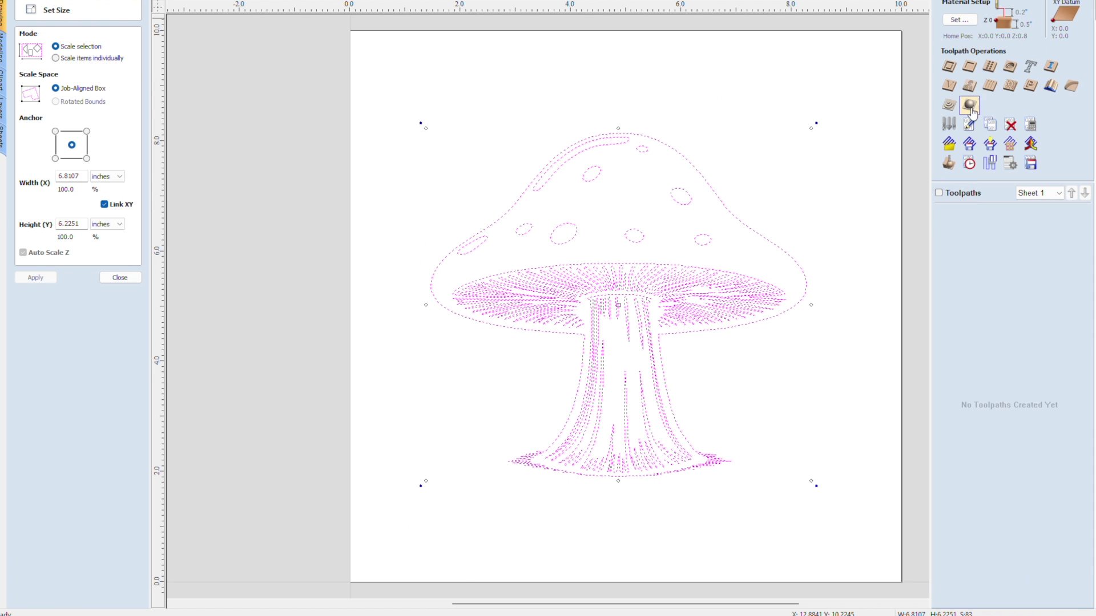
pyautogui.click(949, 87)
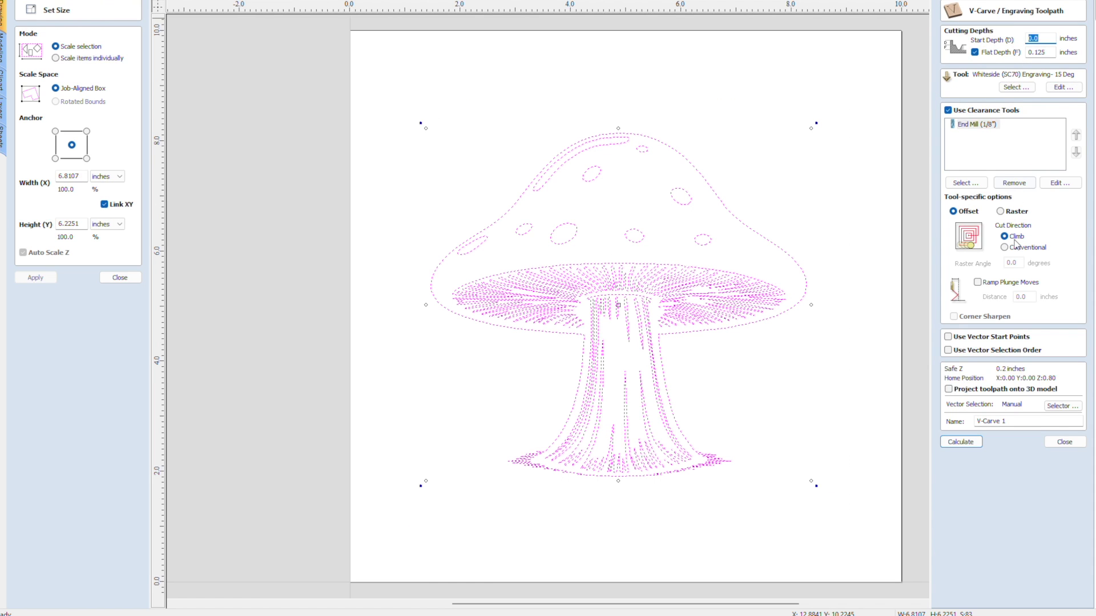
pyautogui.click(962, 445)
pyautogui.click(1022, 198)
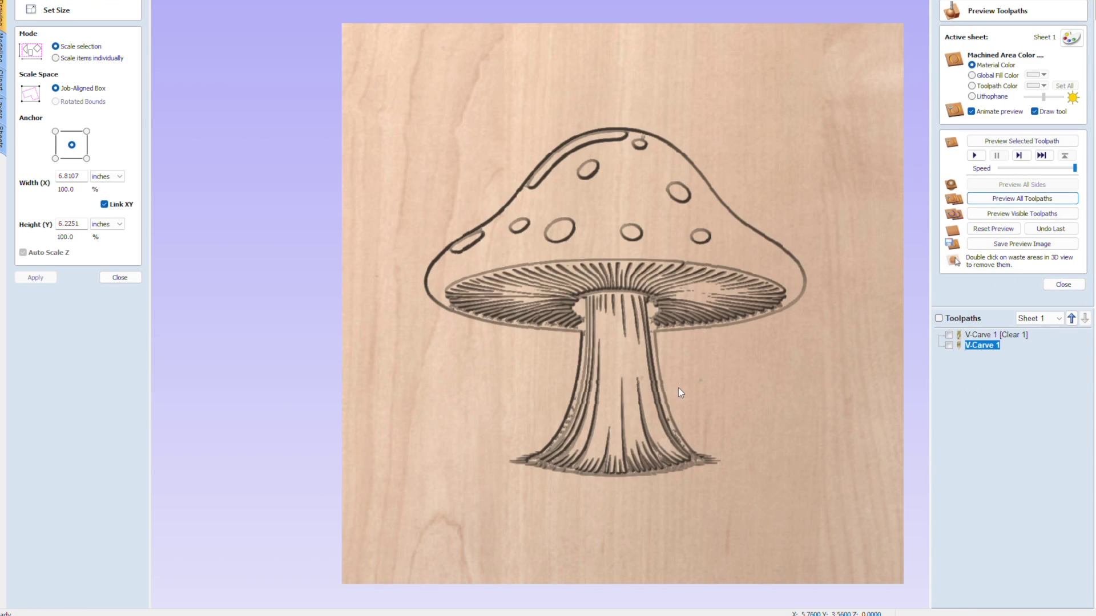
pyautogui.moveTo(678, 388); pyautogui.dragTo(594, 14)
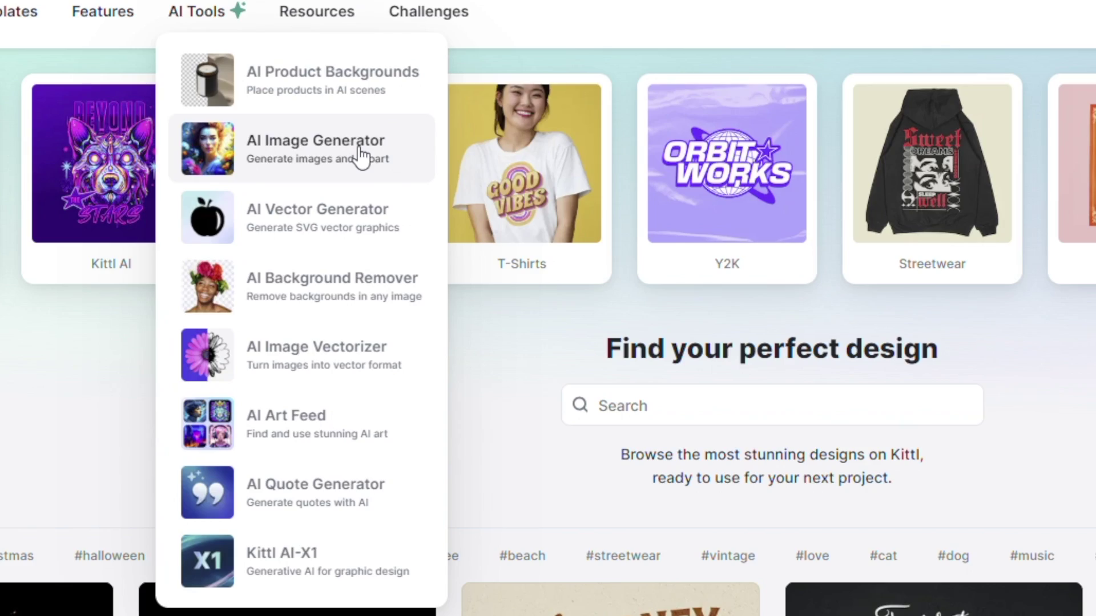
# Open Kittl's AI Image Generator from the AI Tools menu on a blank project.
pyautogui.click(360, 154)
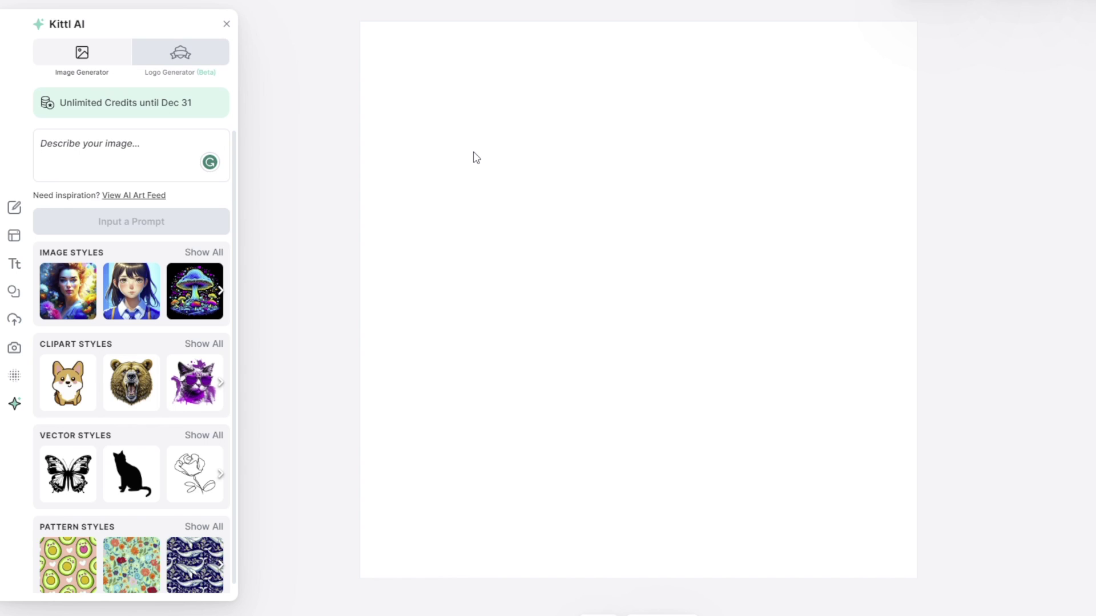
# Generate a Digital Art image from the prompt 'a cow in a field'.
pyautogui.write('a cow in a field')
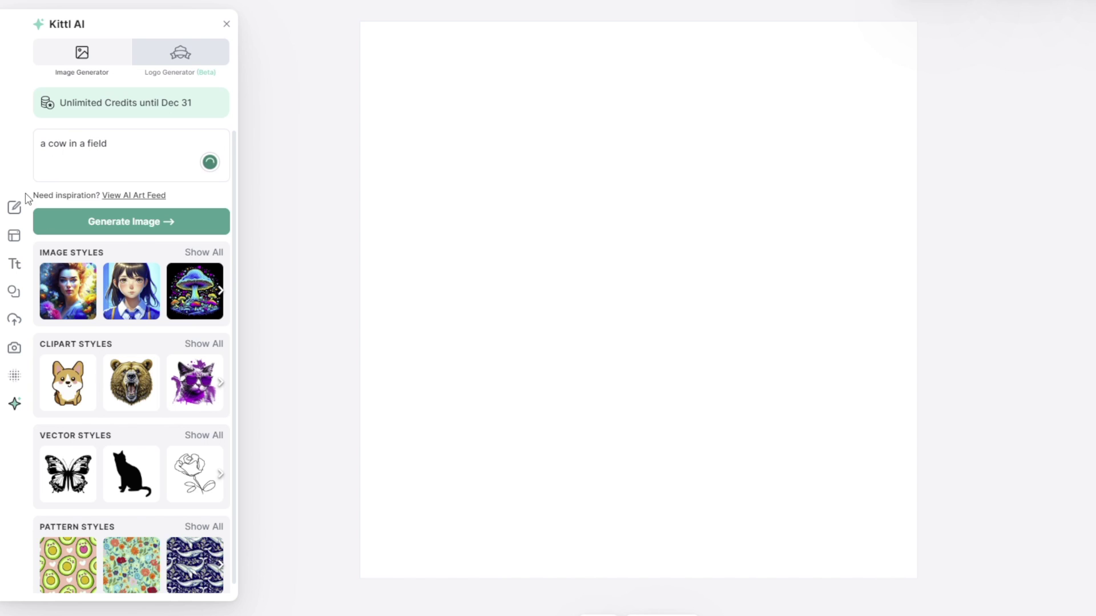
pyautogui.click(135, 227)
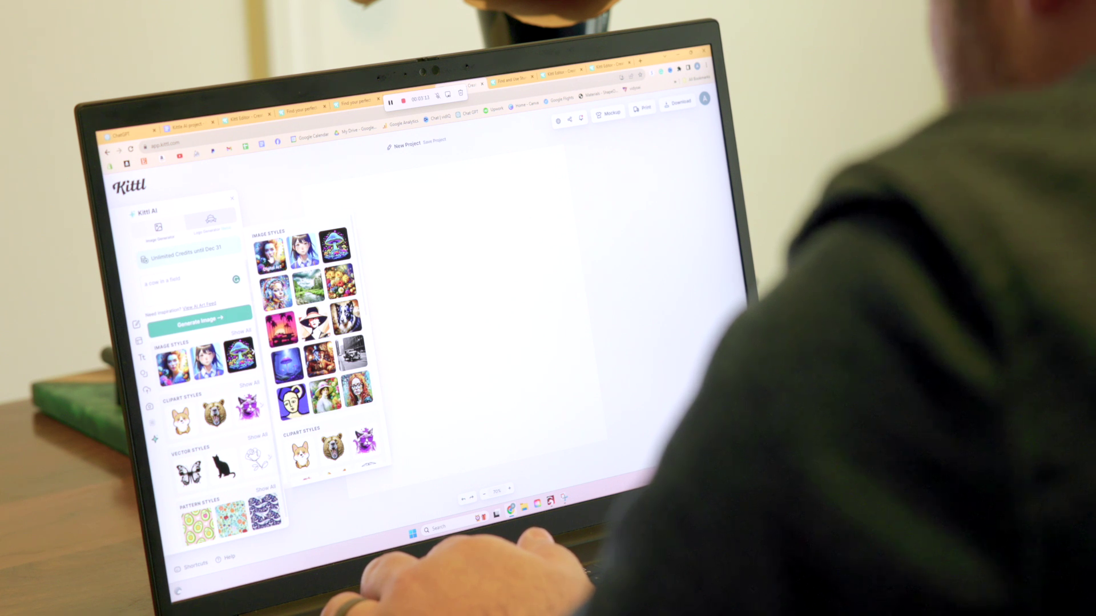
pyautogui.click(208, 321)
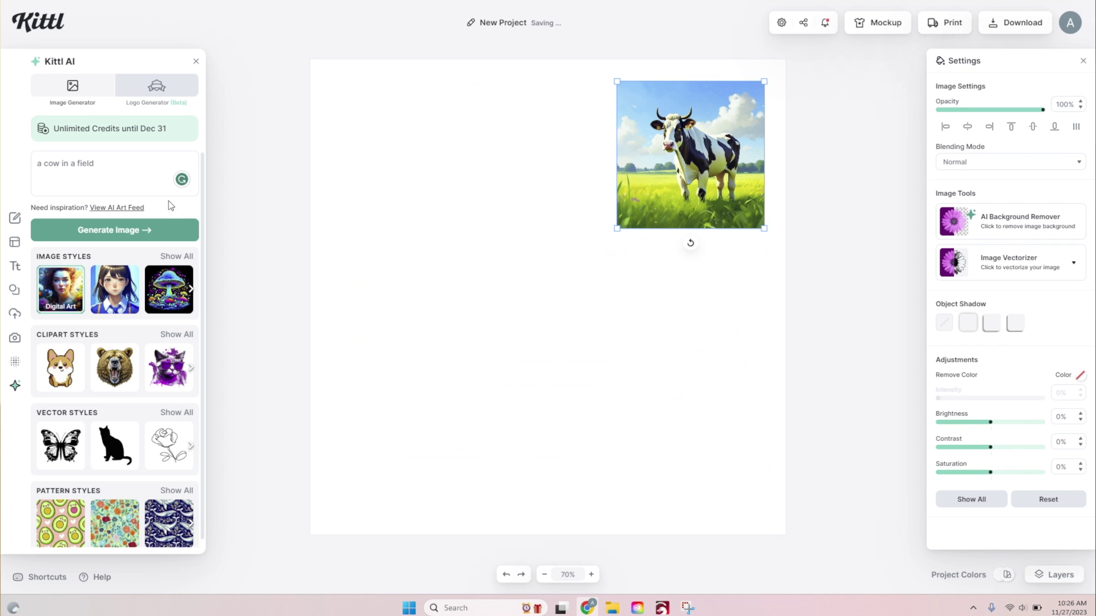
# Return to the cow prompt and enlarge the psychedelic cow image on the canvas.
pyautogui.click(121, 168)
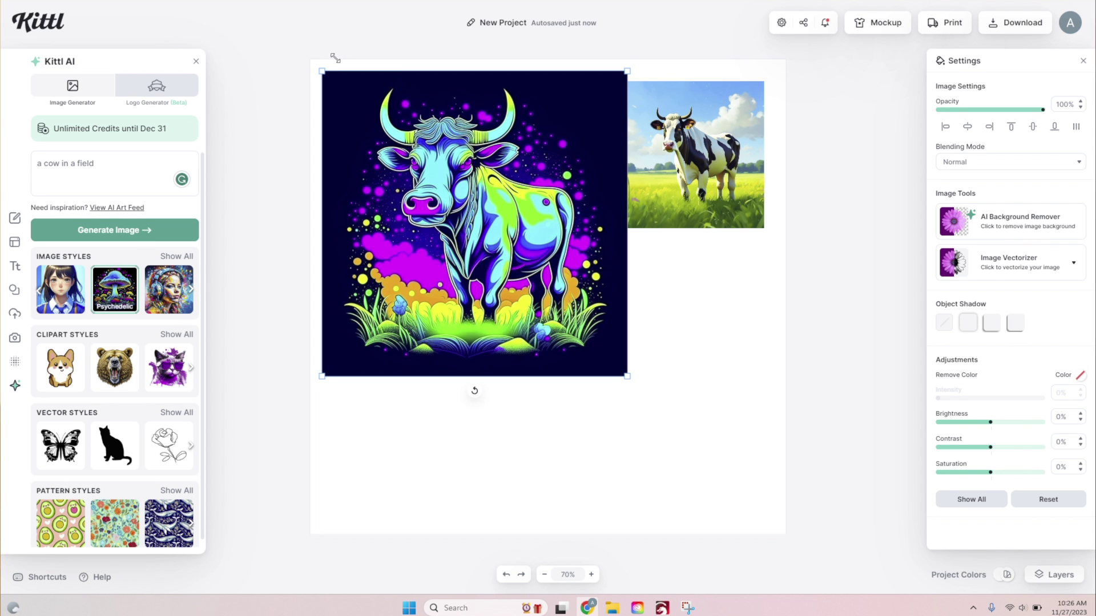
pyautogui.moveTo(336, 58)
pyautogui.mouseDown()
pyautogui.moveTo(289, 19)
pyautogui.moveTo(332, 82)
pyautogui.moveTo(319, 68)
pyautogui.mouseUp()
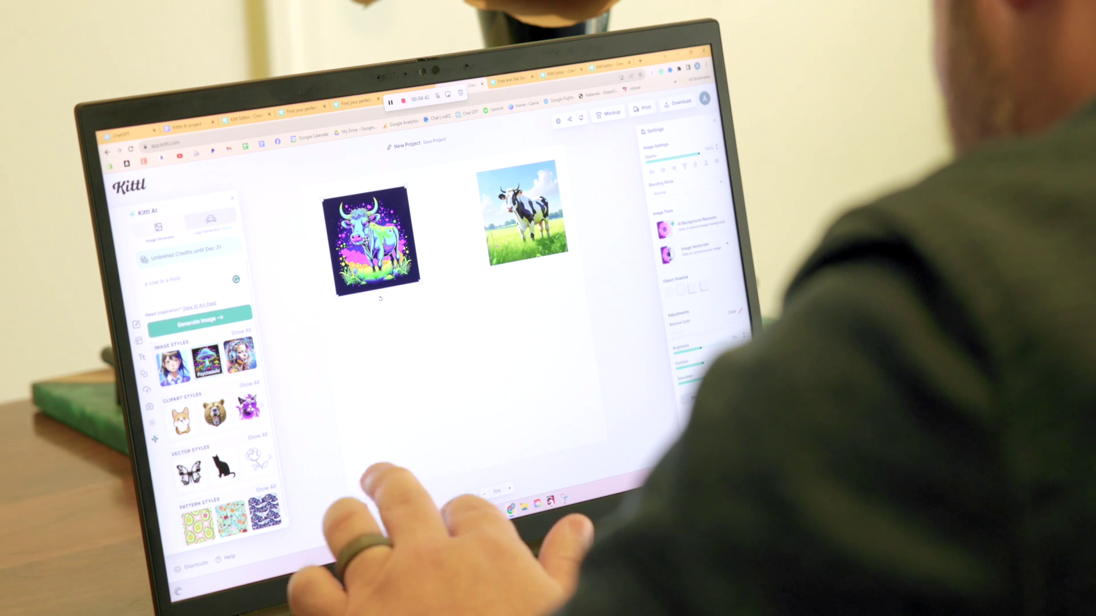
pyautogui.click(460, 341)
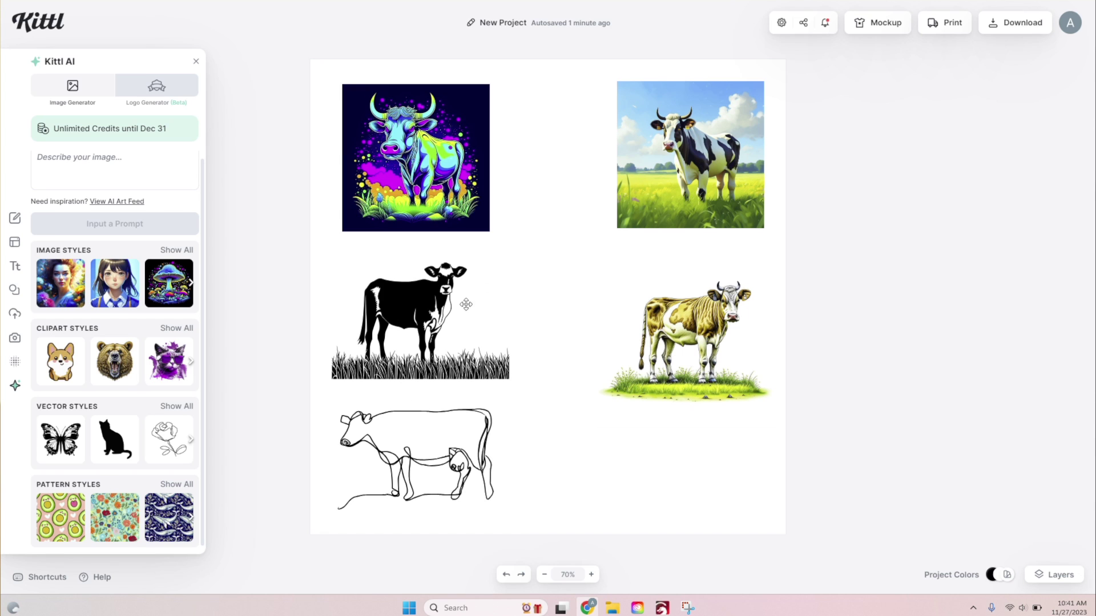
# Download the Kittl cow designs as an SVG file.
pyautogui.click(1022, 23)
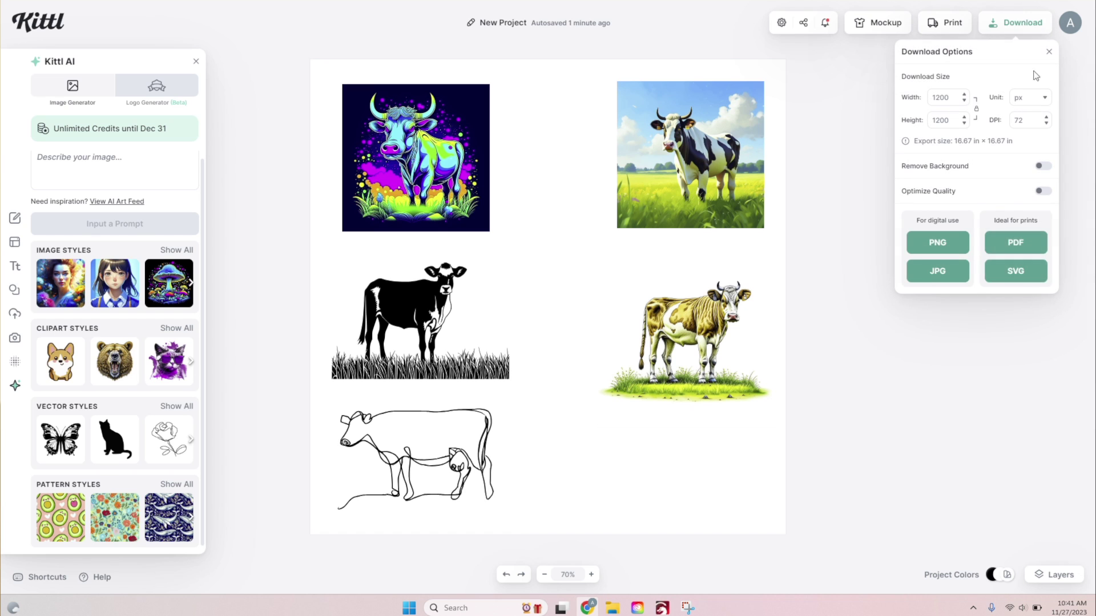
pyautogui.click(1017, 280)
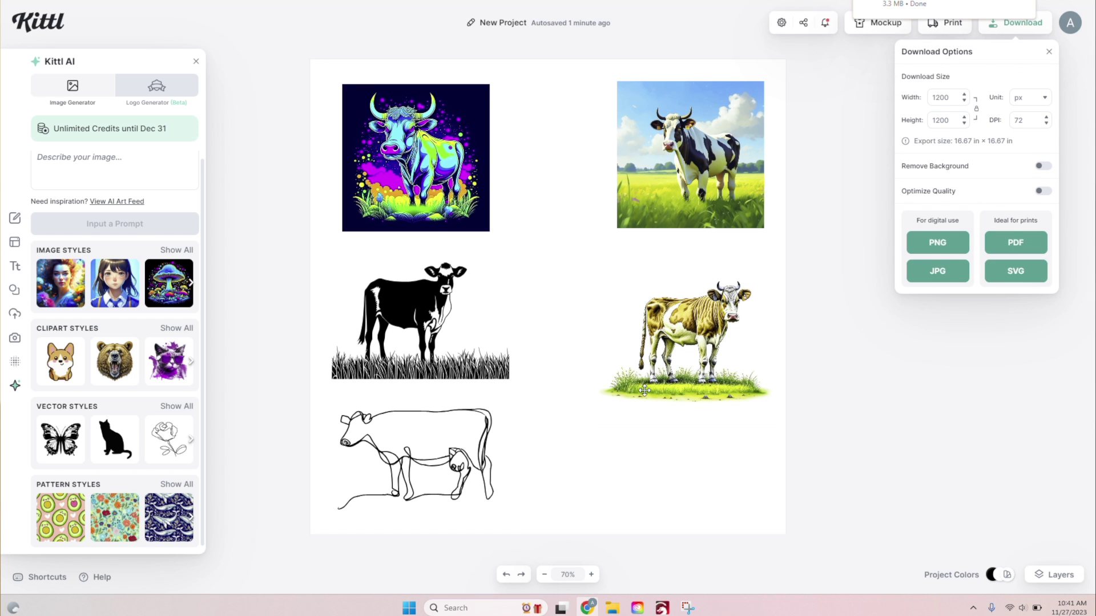
pyautogui.click(662, 608)
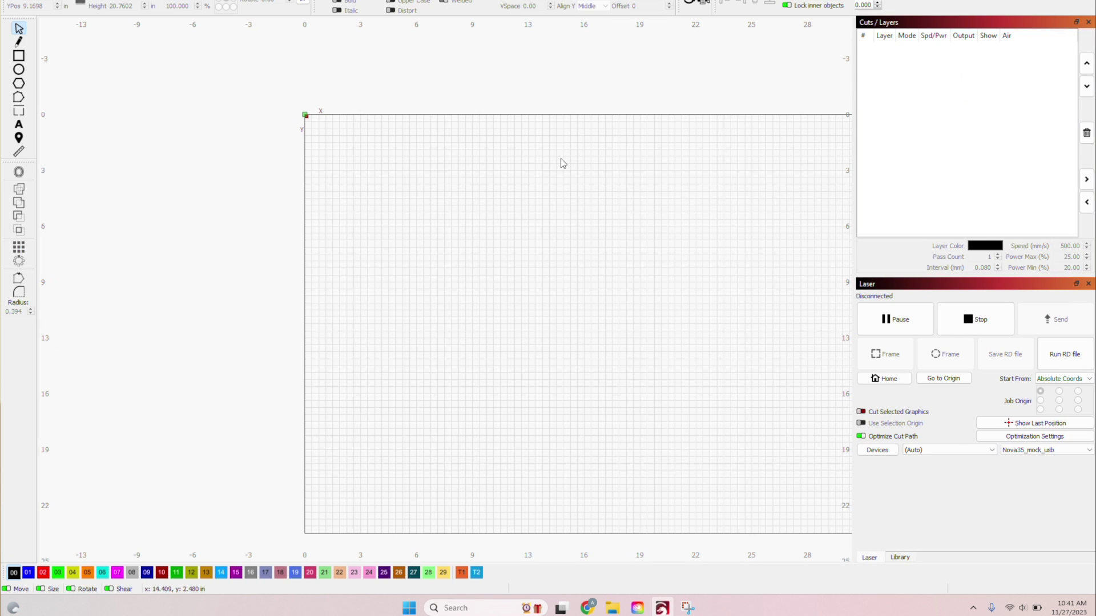
# In LightBurn, move the sketched cow aside to uncover the cow photo.
pyautogui.scroll(-3, 241, 226)
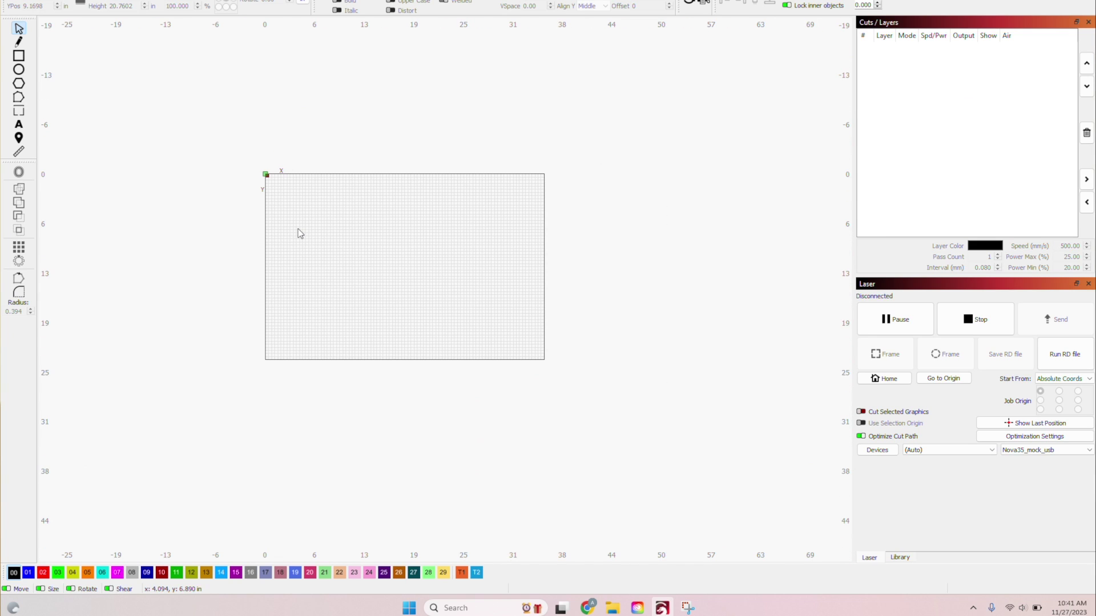
pyautogui.scroll(2, 297, 233)
pyautogui.scroll(3, 284, 275)
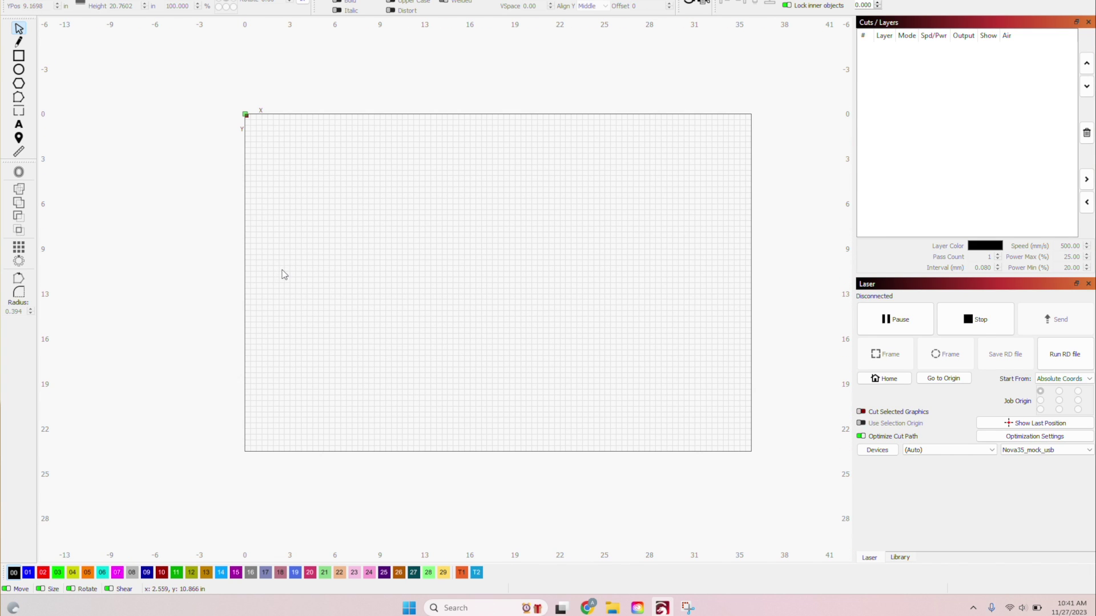
pyautogui.scroll(1, 597, 294)
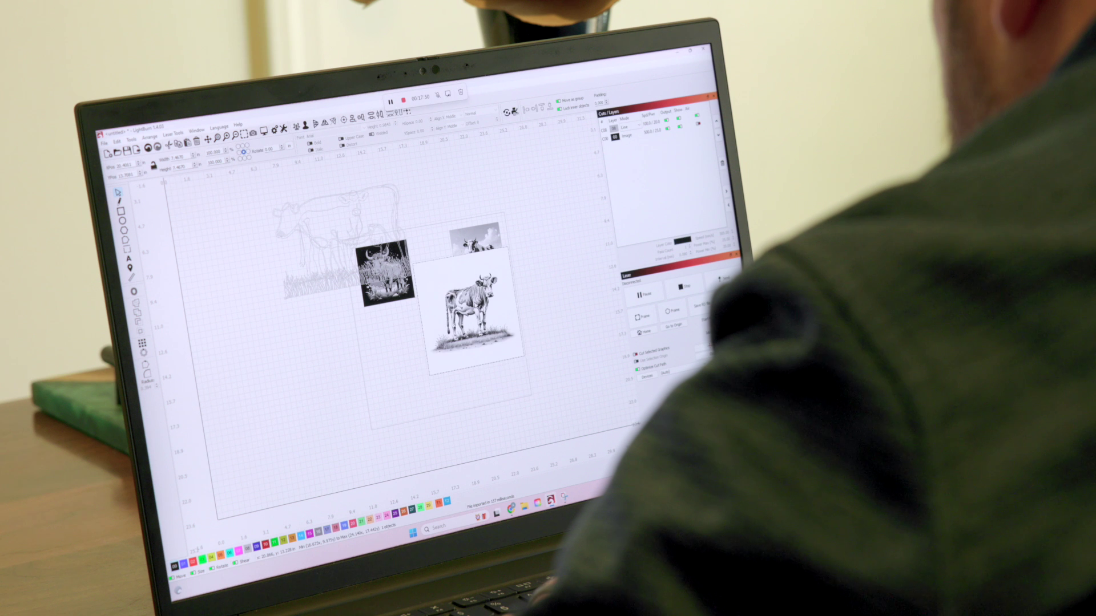
pyautogui.moveTo(475, 312); pyautogui.dragTo(551, 343)
# Enlarge the cow photo, then scale the cow line art to about 17.4 in tall.
pyautogui.click(479, 254)
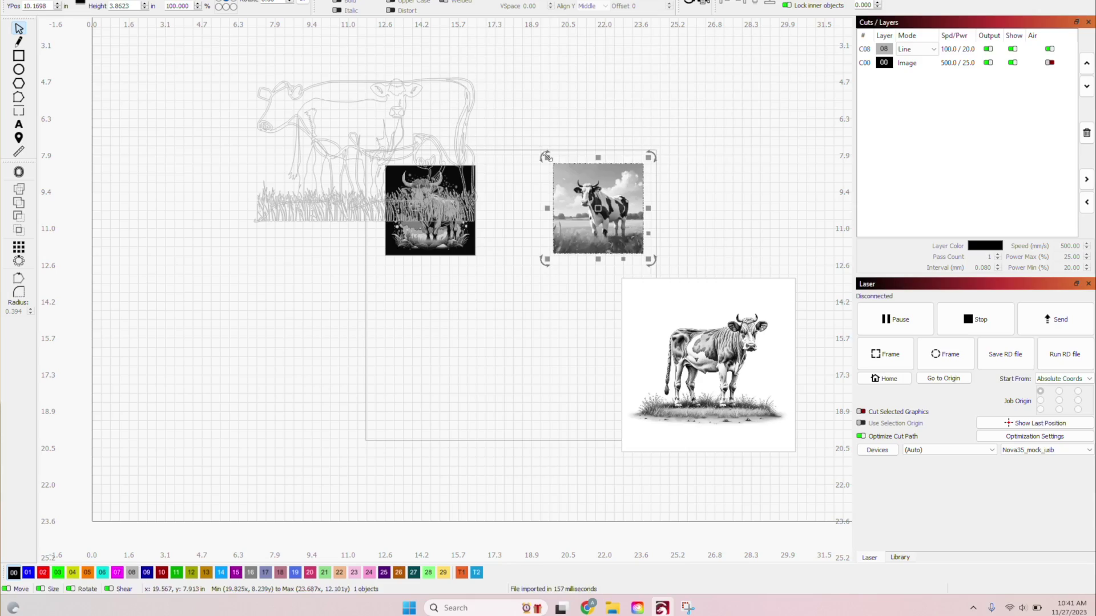
pyautogui.moveTo(546, 157); pyautogui.dragTo(339, 375)
pyautogui.scroll(-3, 339, 375)
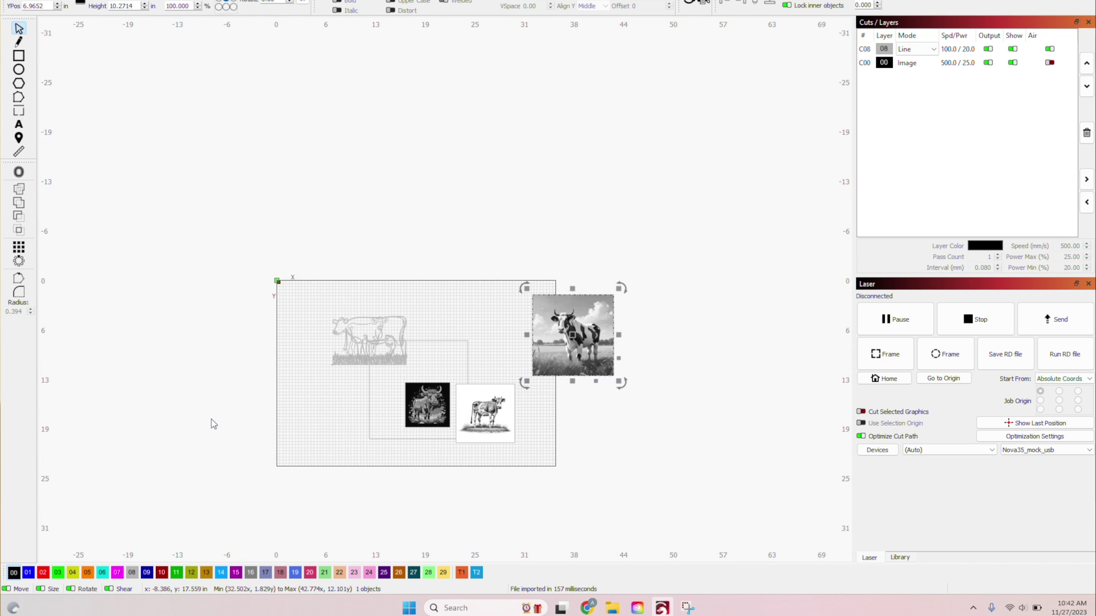
pyautogui.scroll(1, 370, 331)
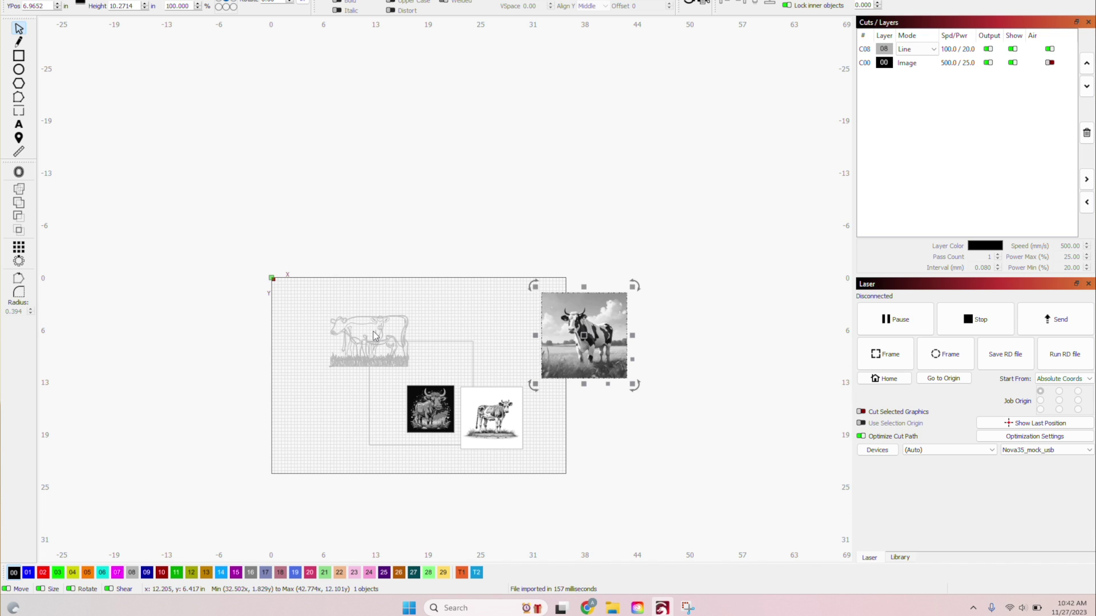
pyautogui.scroll(4, 374, 335)
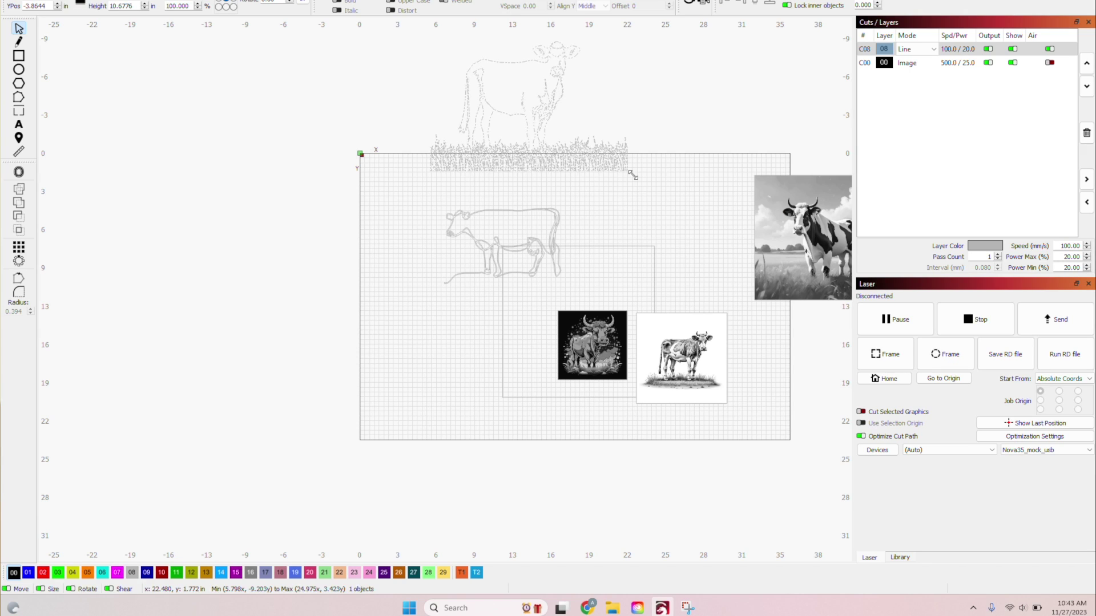
pyautogui.moveTo(633, 176); pyautogui.dragTo(741, 259)
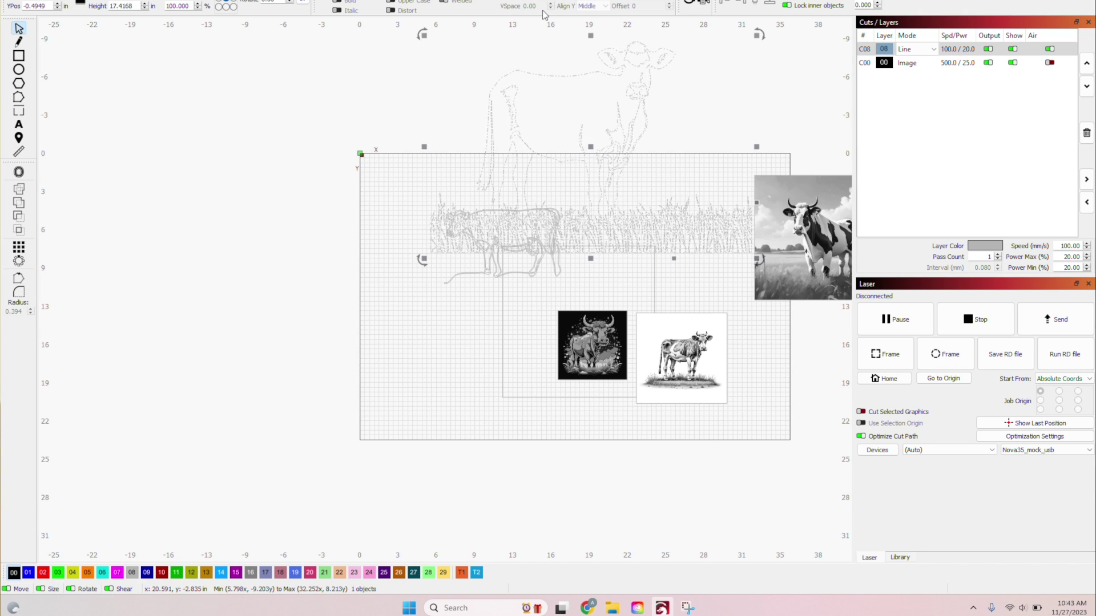
pyautogui.click(581, 105)
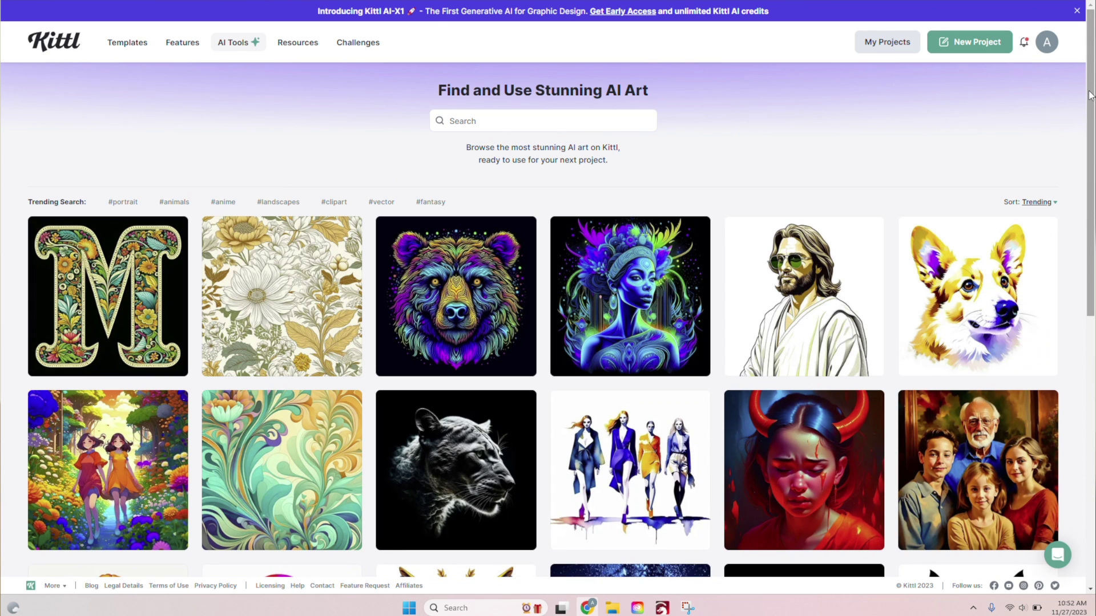
# Scroll the AI art feed and open the 'Abduction, Roswell, Area 51' UFO image.
pyautogui.moveTo(1090, 95); pyautogui.dragTo(1090, 114)
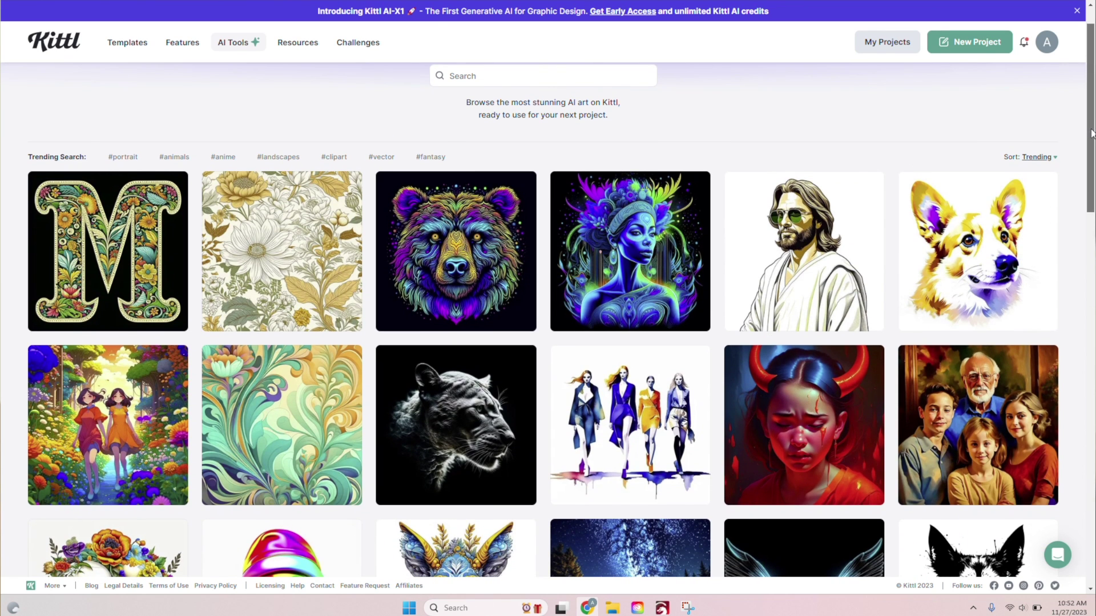
pyautogui.scroll(1, 1091, 133)
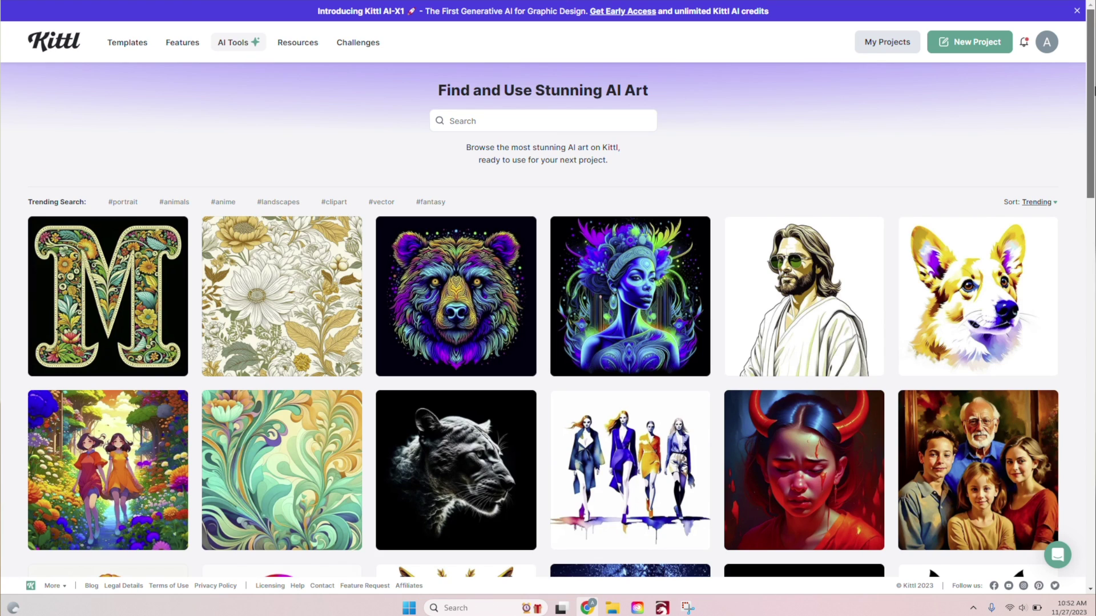
pyautogui.scroll(-2, 1093, 92)
pyautogui.scroll(-15, 106, 345)
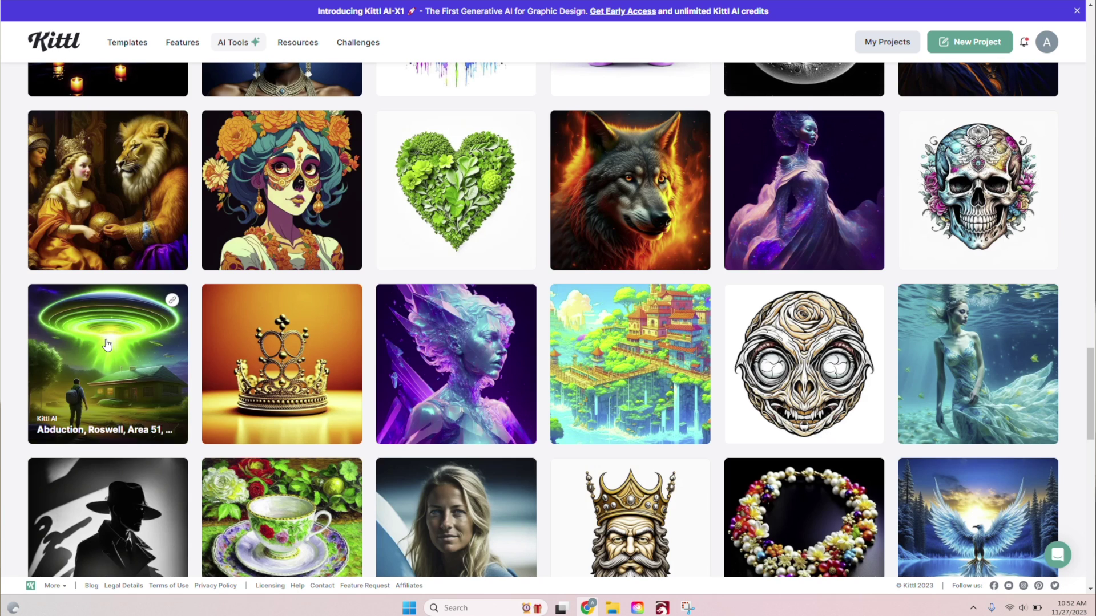
pyautogui.click(107, 345)
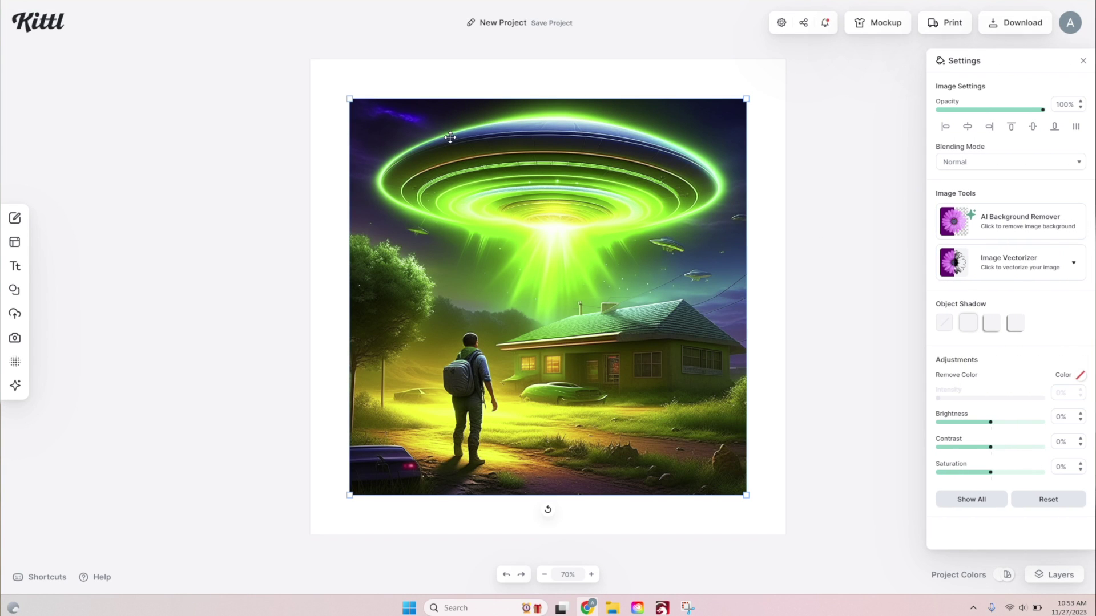
# Bring up the Kittl AI generator beside the UFO scene and focus its description box.
pyautogui.click(15, 385)
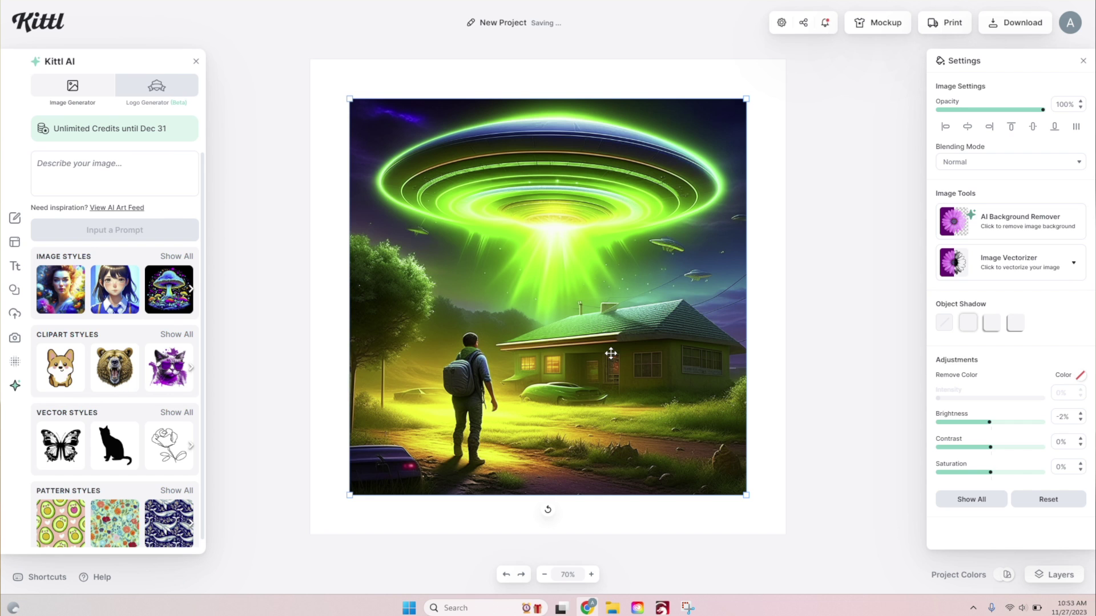
pyautogui.click(150, 175)
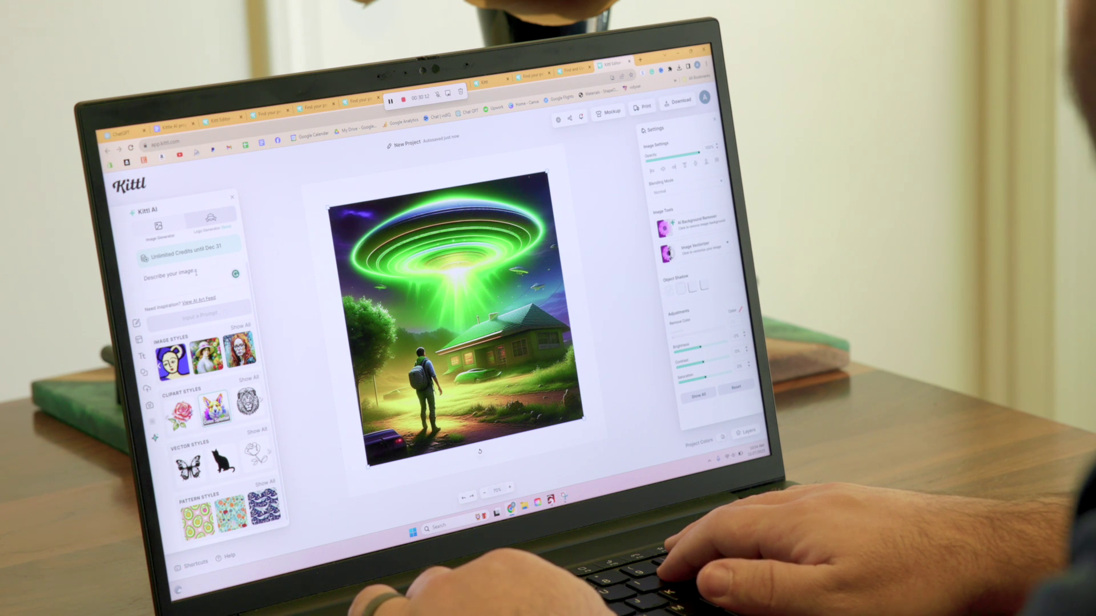
# Generate a Color Splatter alien from 'alien', remove its background, and place it in the beam.
pyautogui.write('alien')
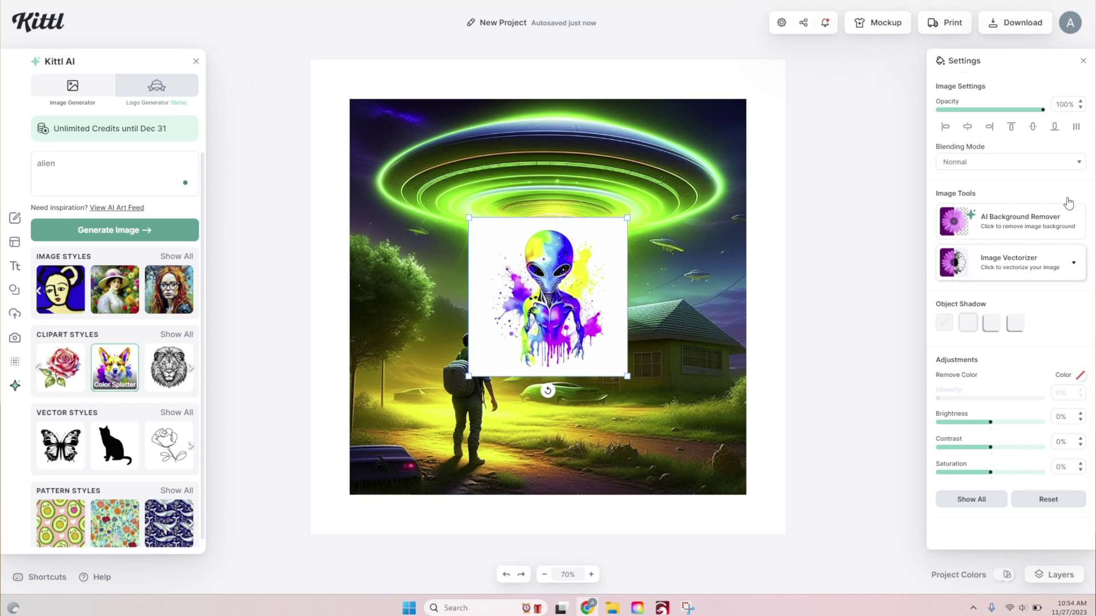
pyautogui.click(1030, 225)
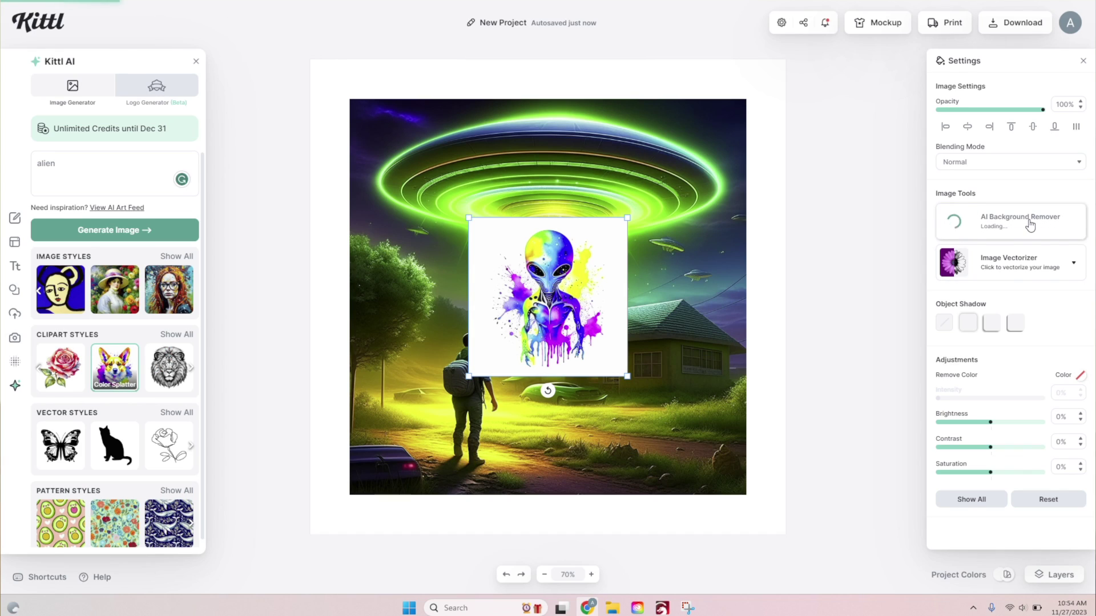
pyautogui.moveTo(562, 245); pyautogui.dragTo(554, 293)
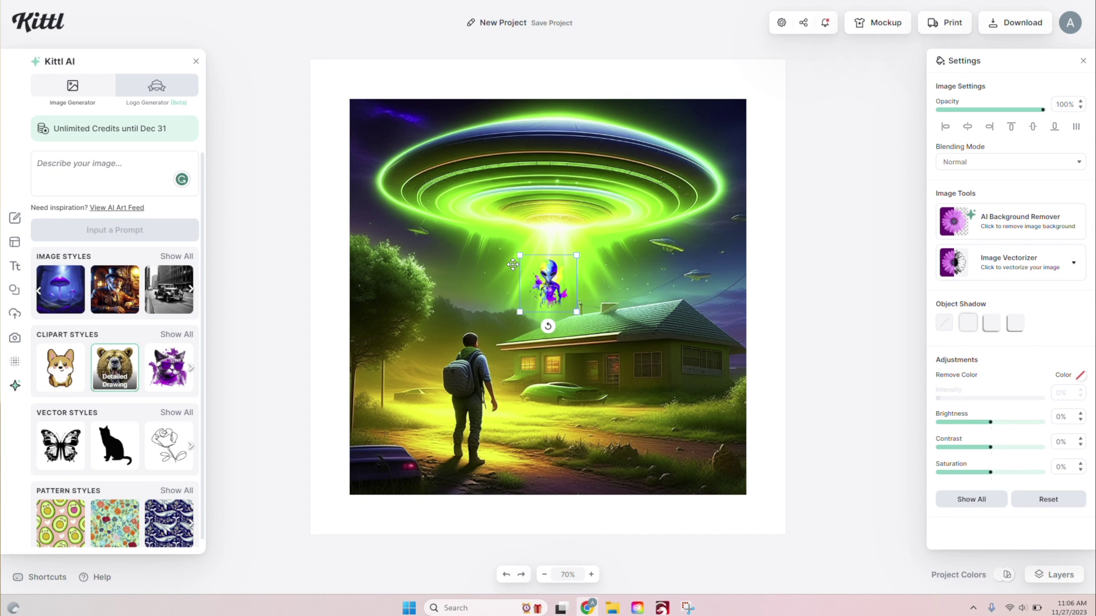
# Enlarge the alien, duplicate it with Ctrl+D, and shrink the copy in the beam.
pyautogui.moveTo(519, 256); pyautogui.dragTo(507, 235)
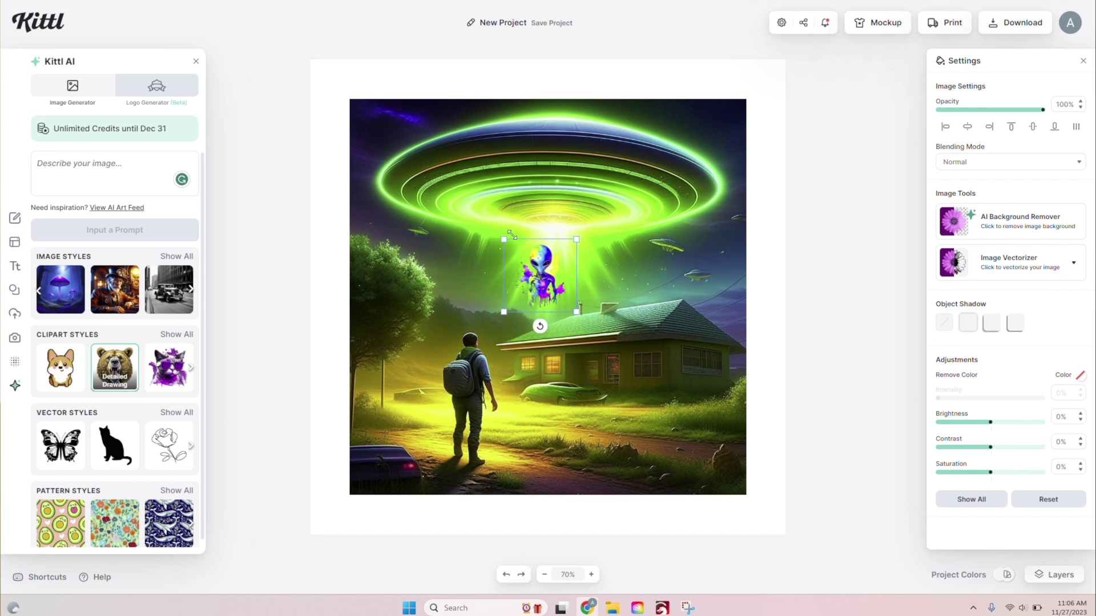
pyautogui.hotkey('ctrl', 'd')
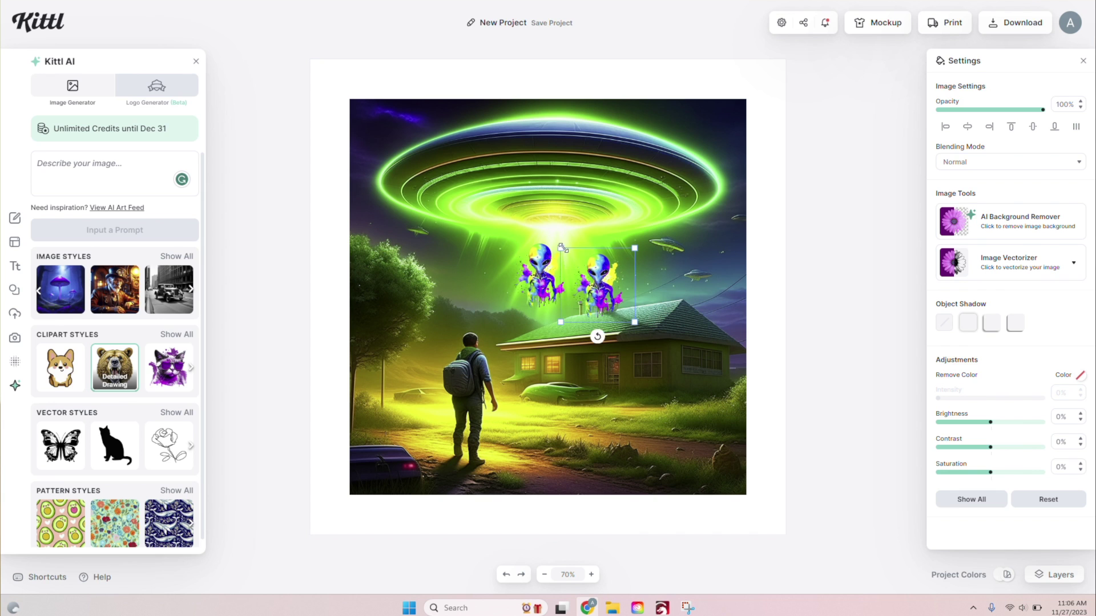
pyautogui.moveTo(567, 252); pyautogui.dragTo(595, 268)
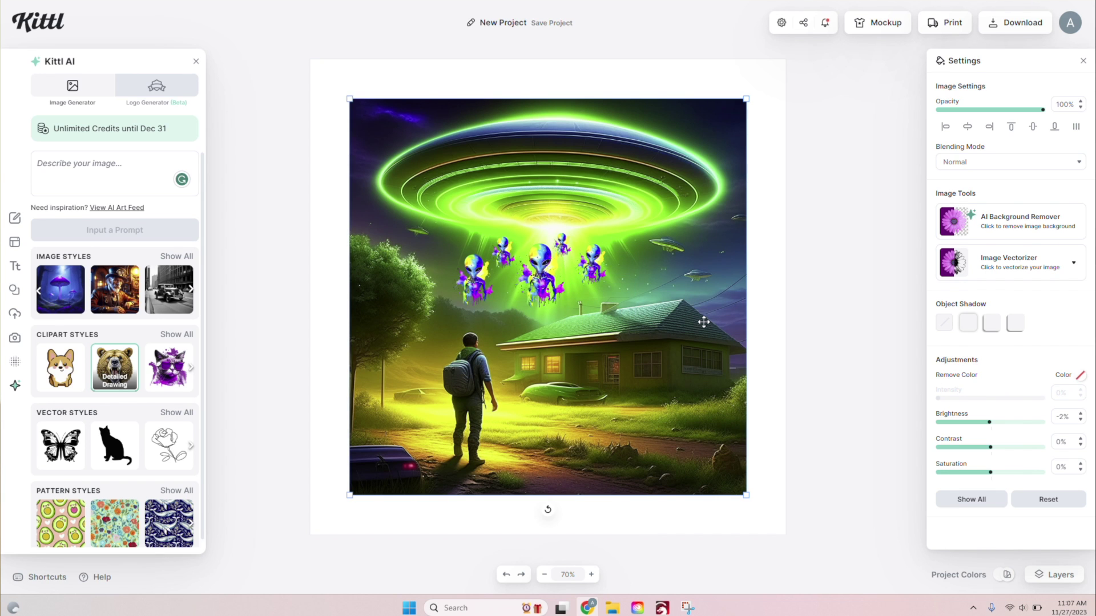
pyautogui.click(470, 279)
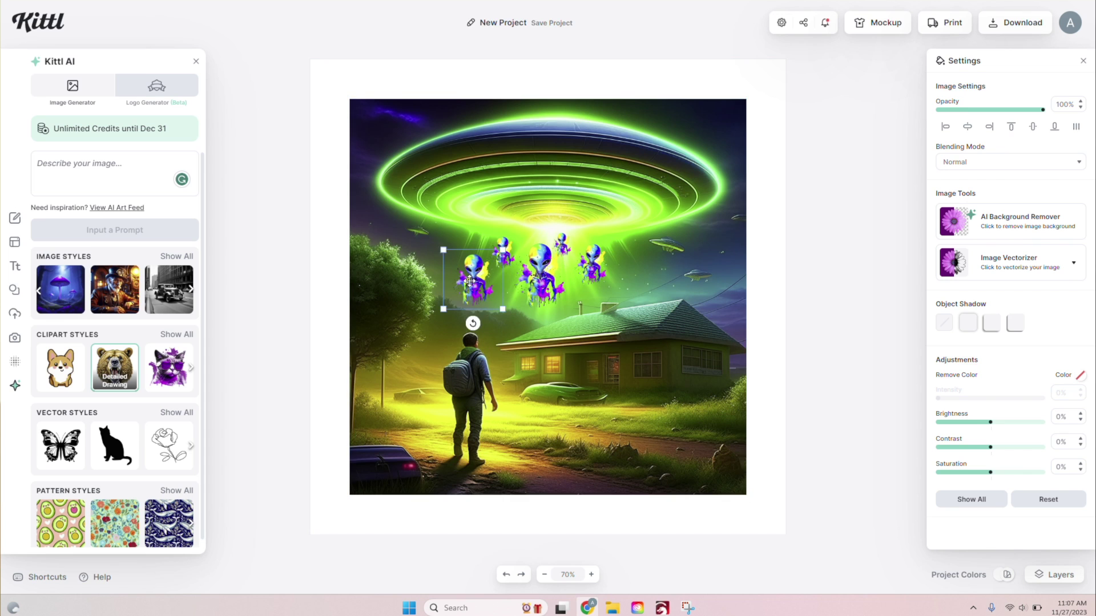
pyautogui.hotkey('ctrl', 'z')
# Download the finished UFO scene as a PNG.
pyautogui.click(1022, 23)
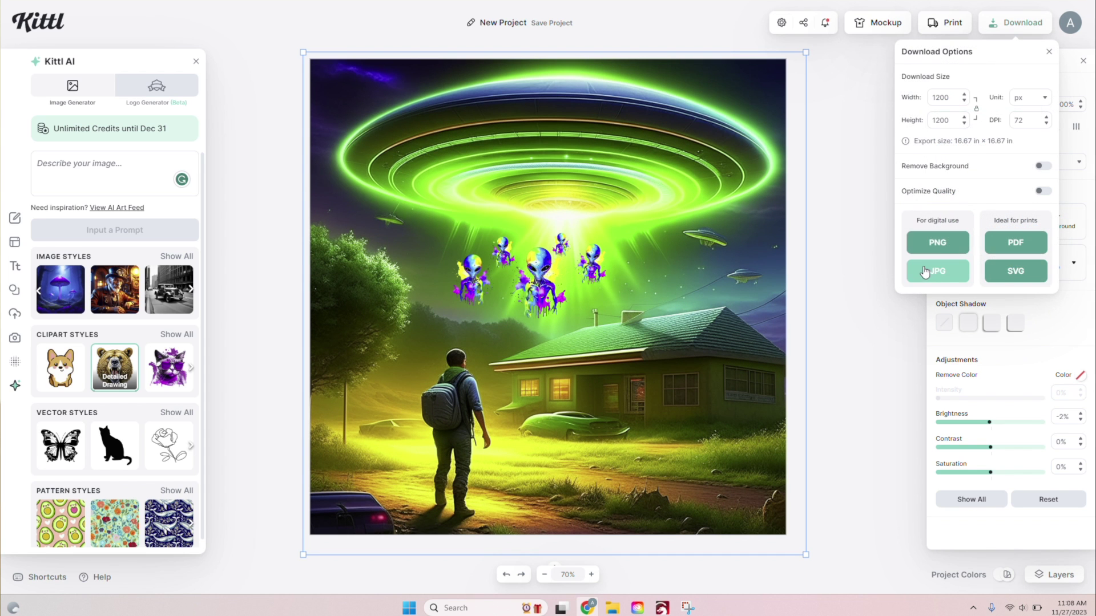
pyautogui.click(945, 246)
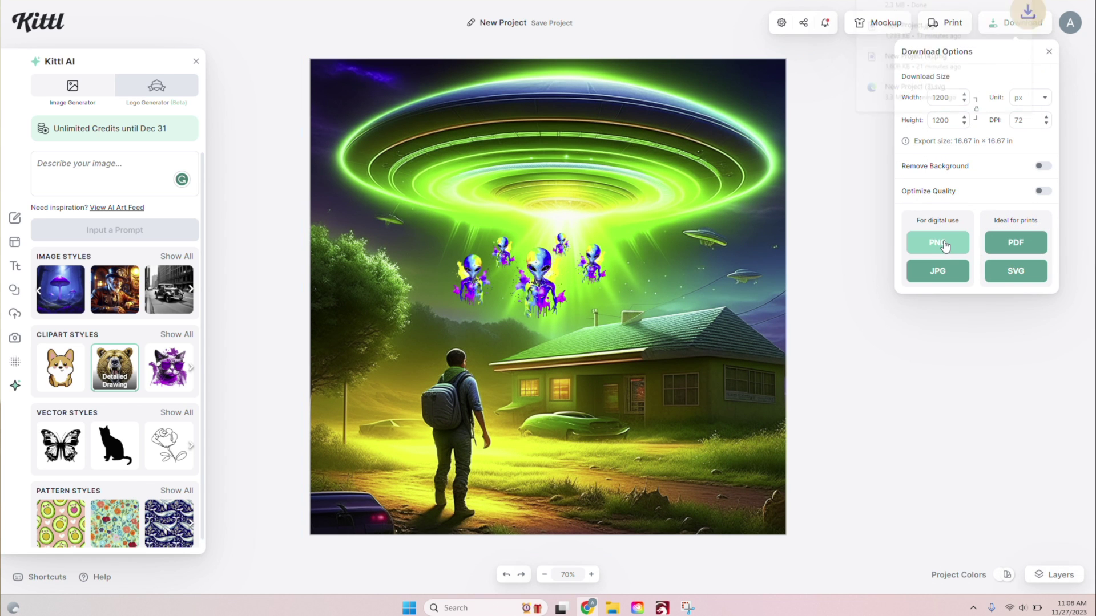
pyautogui.click(662, 608)
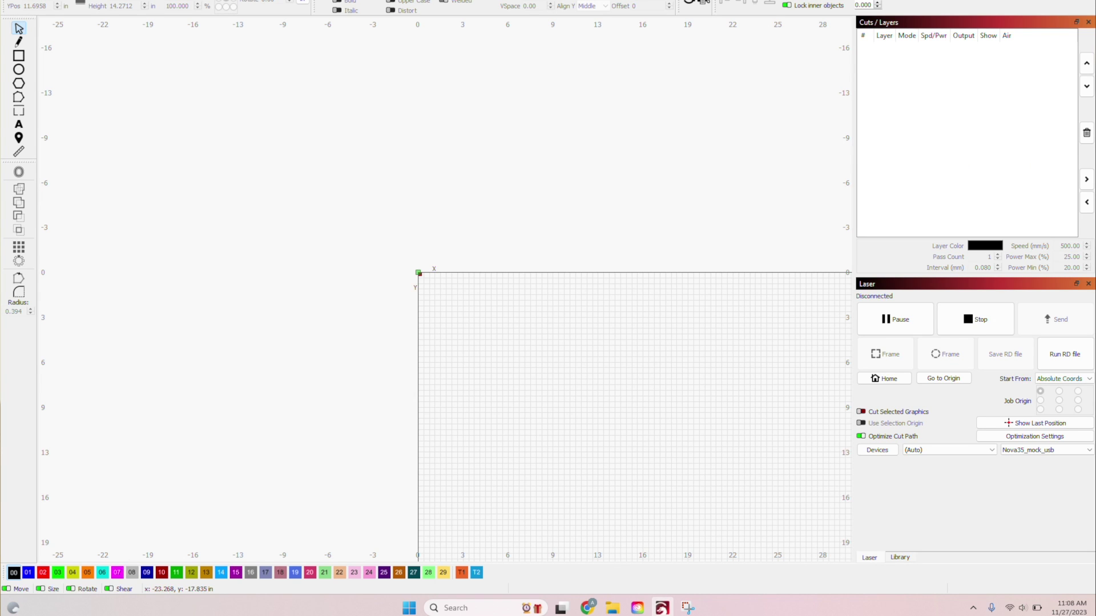
# Import the downloaded UFO scene PNG into LightBurn.
pyautogui.click(11, 3)
pyautogui.click(74, 25)
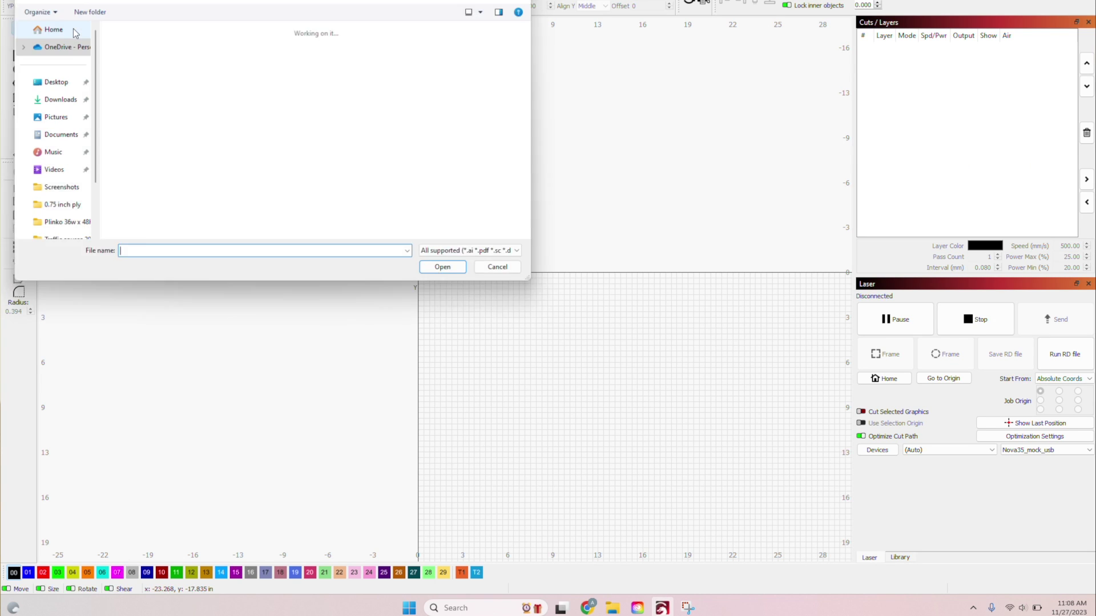
pyautogui.doubleClick(133, 64)
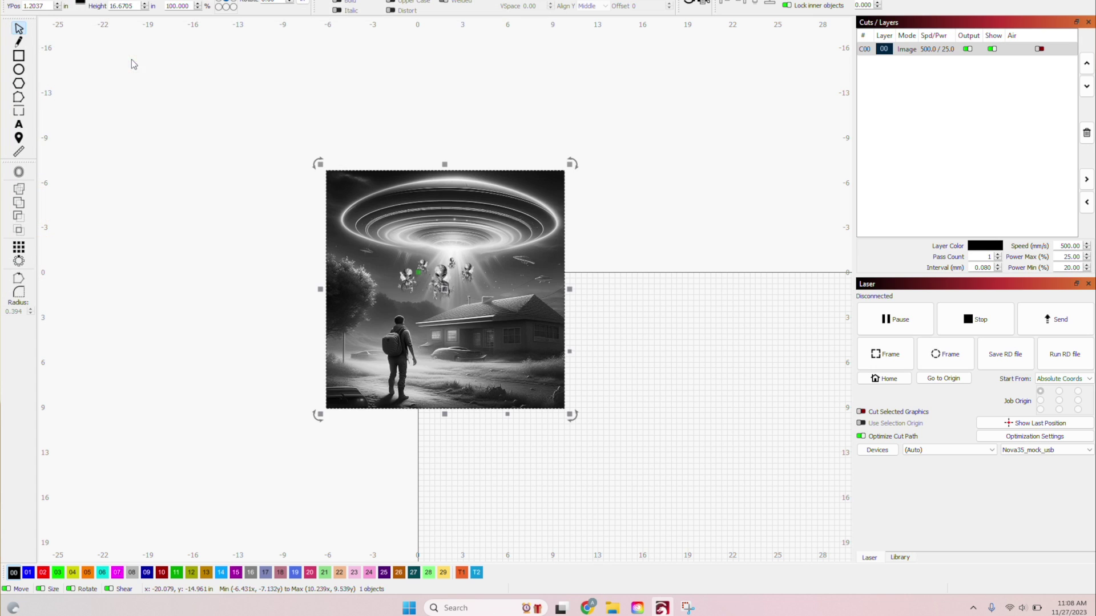
pyautogui.scroll(-4, 643, 348)
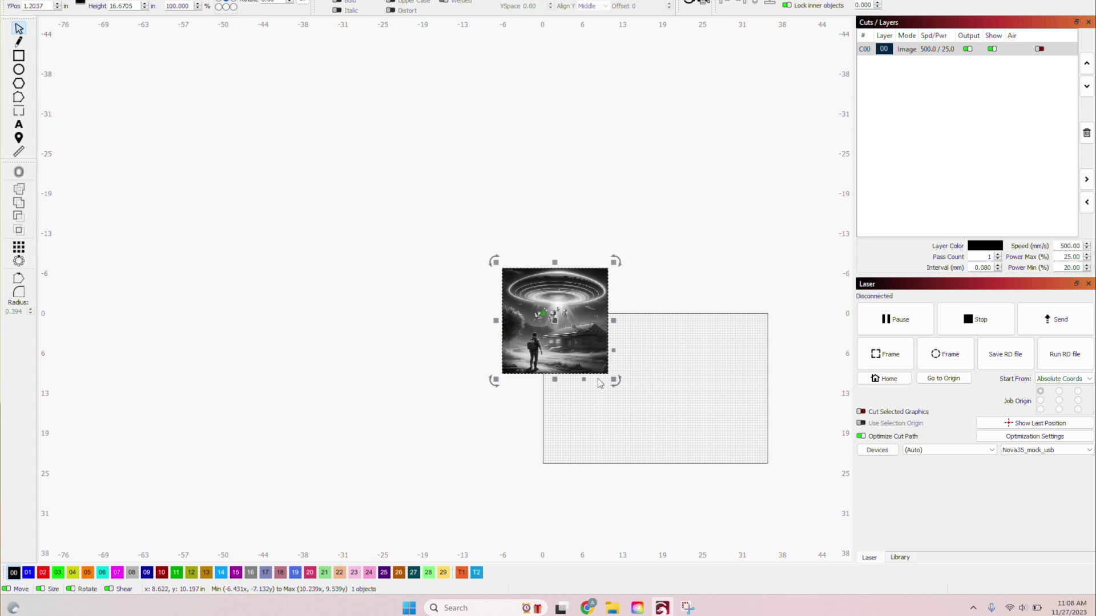
# Scale the UFO image up to about 64.7 in tall.
pyautogui.moveTo(614, 381); pyautogui.dragTo(687, 418)
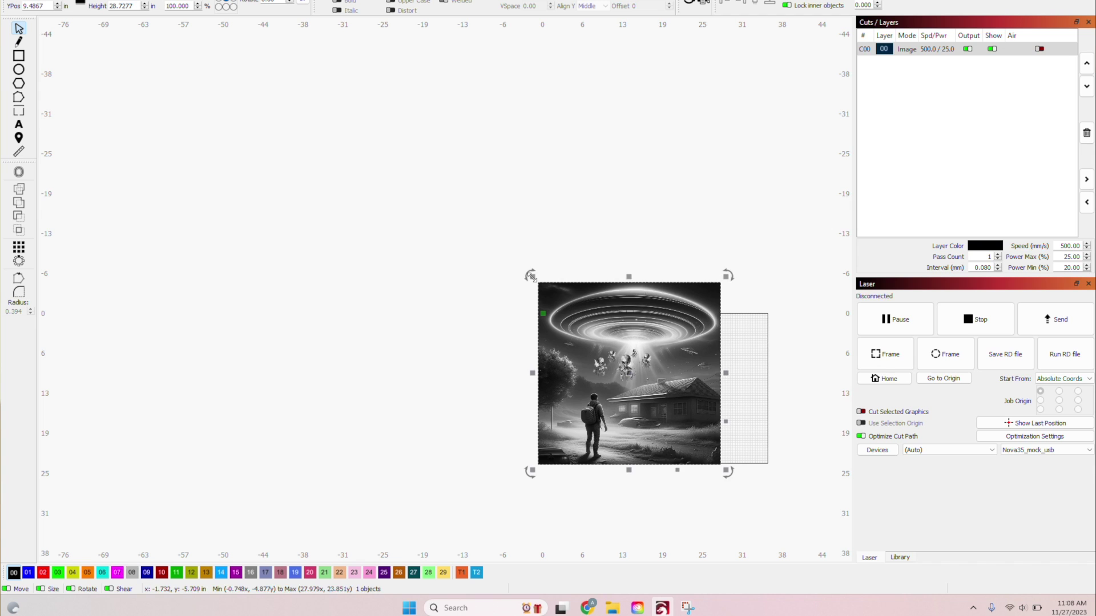
pyautogui.moveTo(531, 276); pyautogui.dragTo(302, 112)
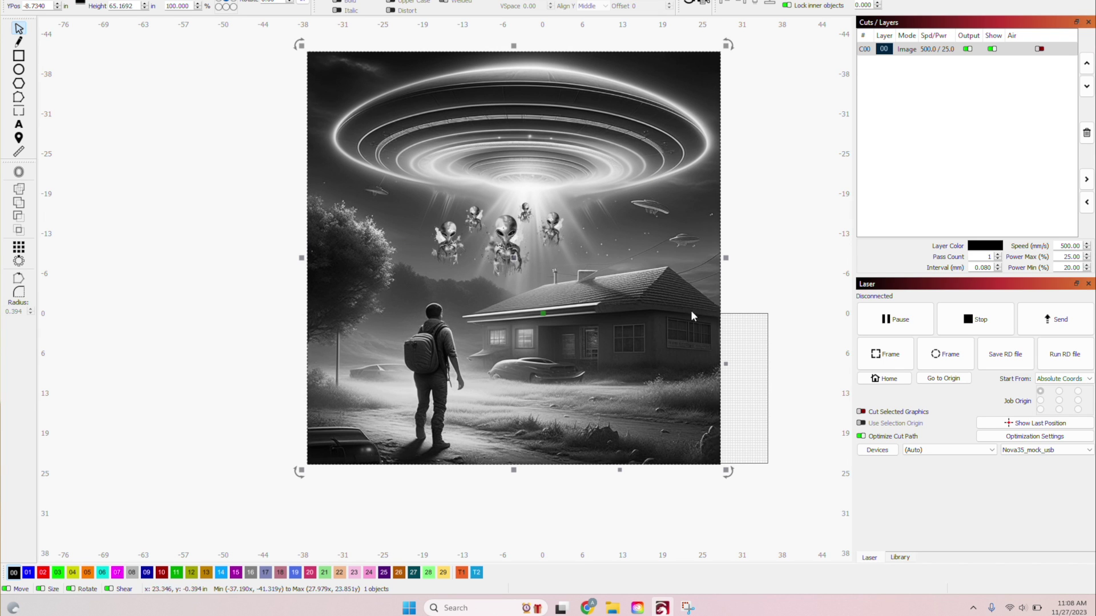
pyautogui.press('Escape')
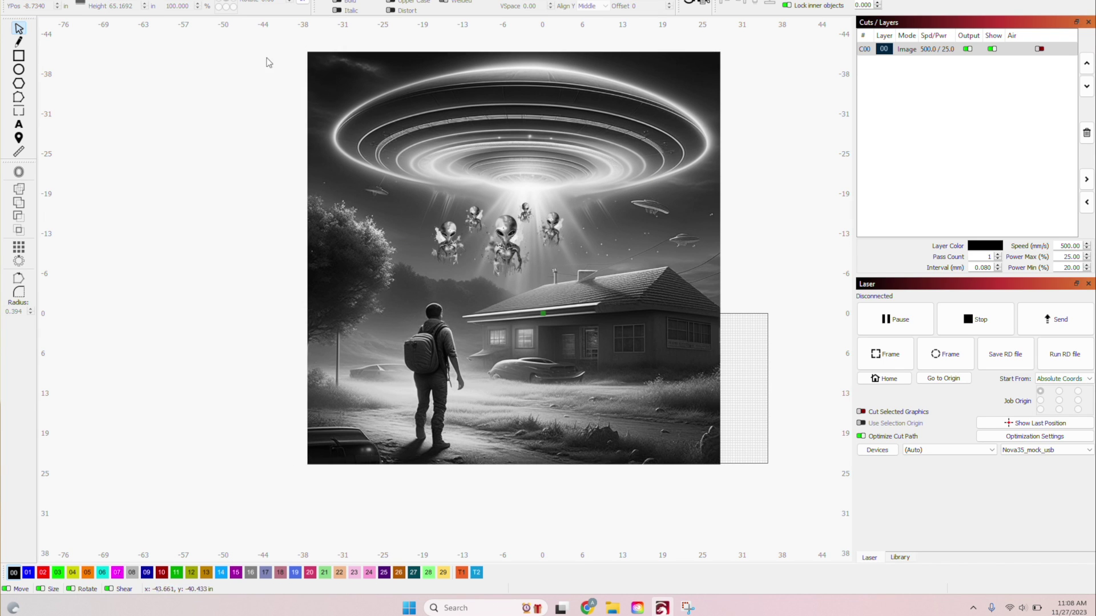
pyautogui.click(357, 91)
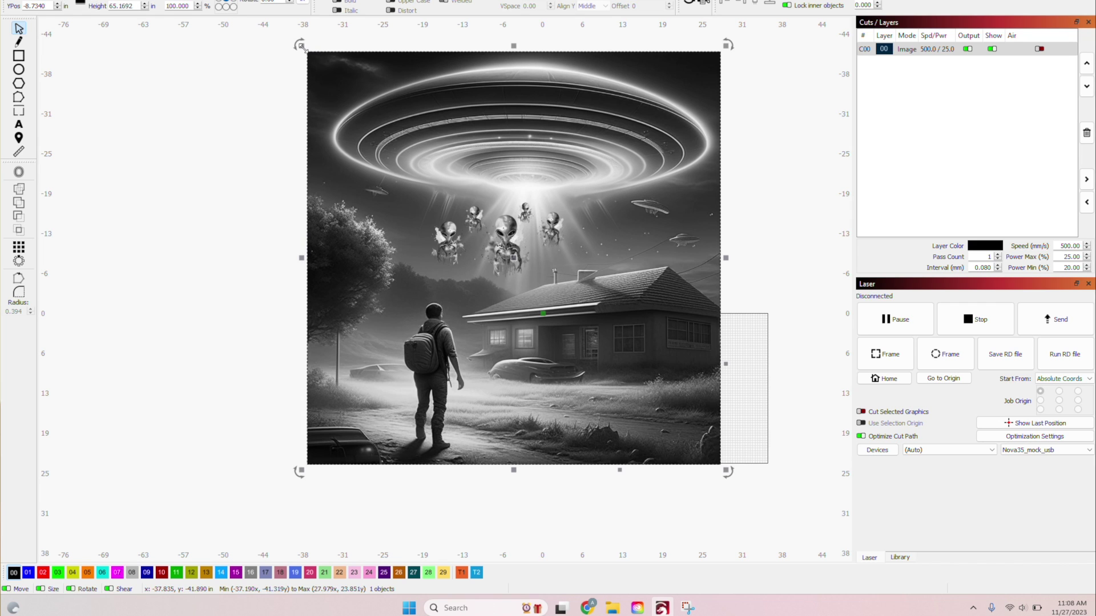
pyautogui.click(221, 146)
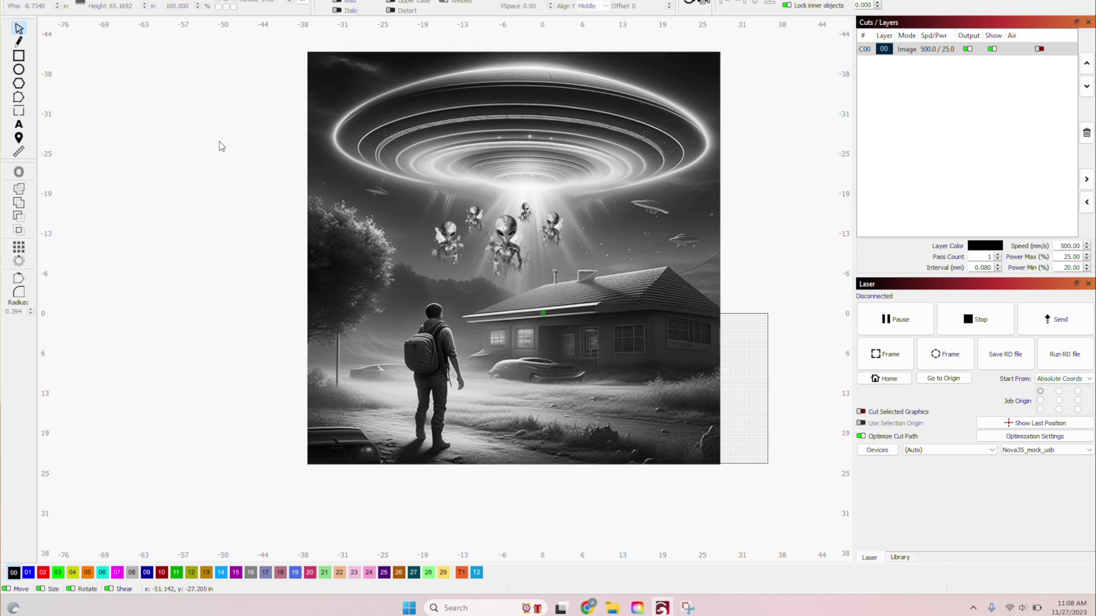
pyautogui.click(324, 98)
pyautogui.moveTo(306, 50); pyautogui.dragTo(482, 227)
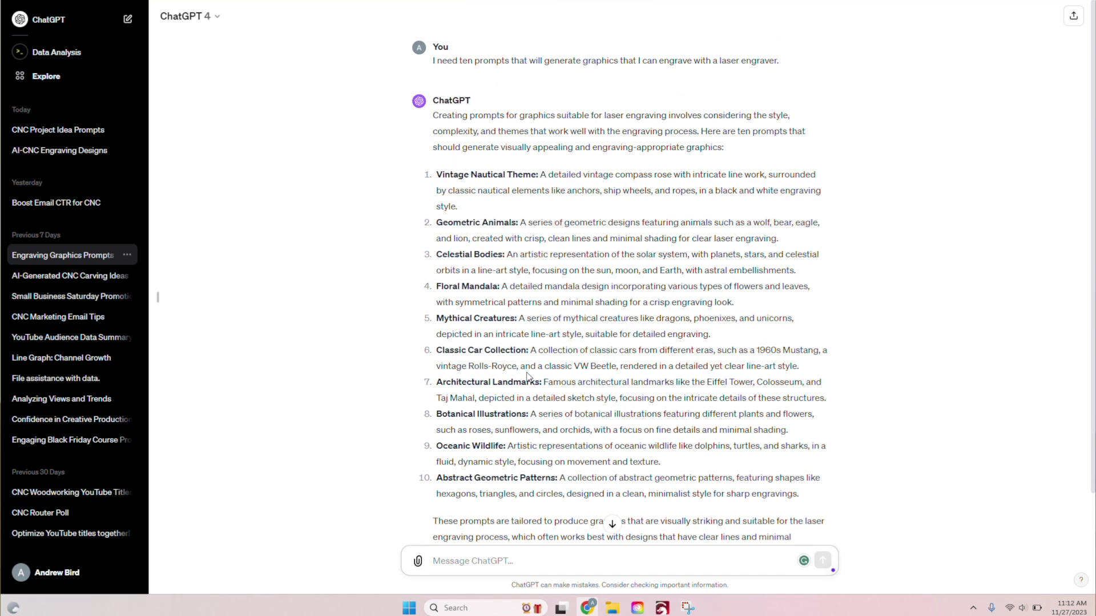
# Select the full ten laser-engraving prompts request sentence in the 'Engraving Graphics Prompts' chat.
pyautogui.tripleClick(477, 60)
pyautogui.hotkey('ctrl', 'c')
# Copy the earlier ten-prompt request and paste it into the message box.
pyautogui.rightClick(476, 66)
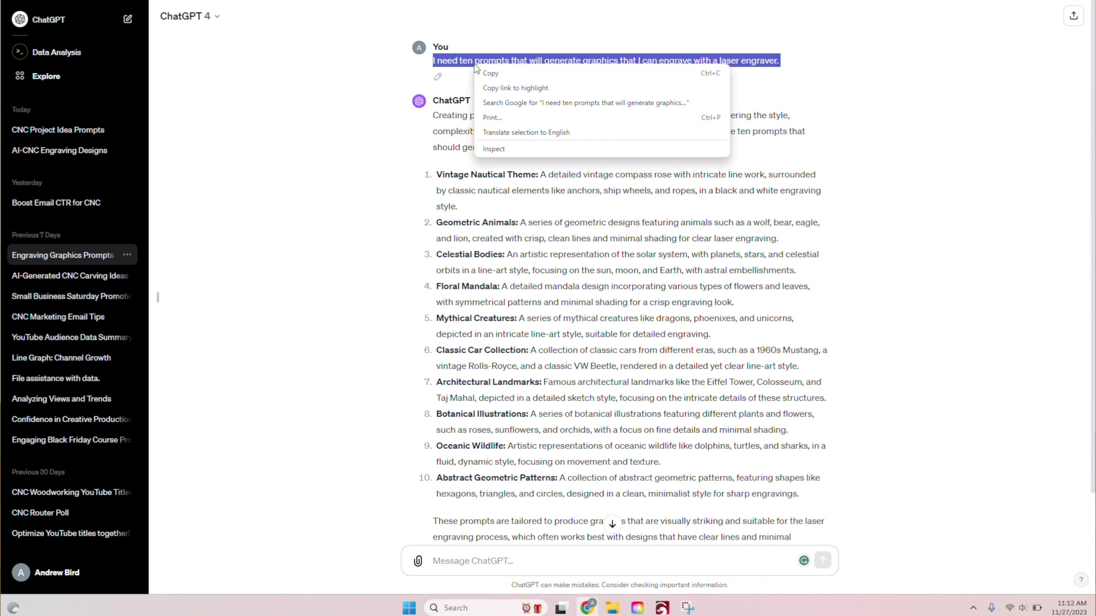
pyautogui.click(509, 71)
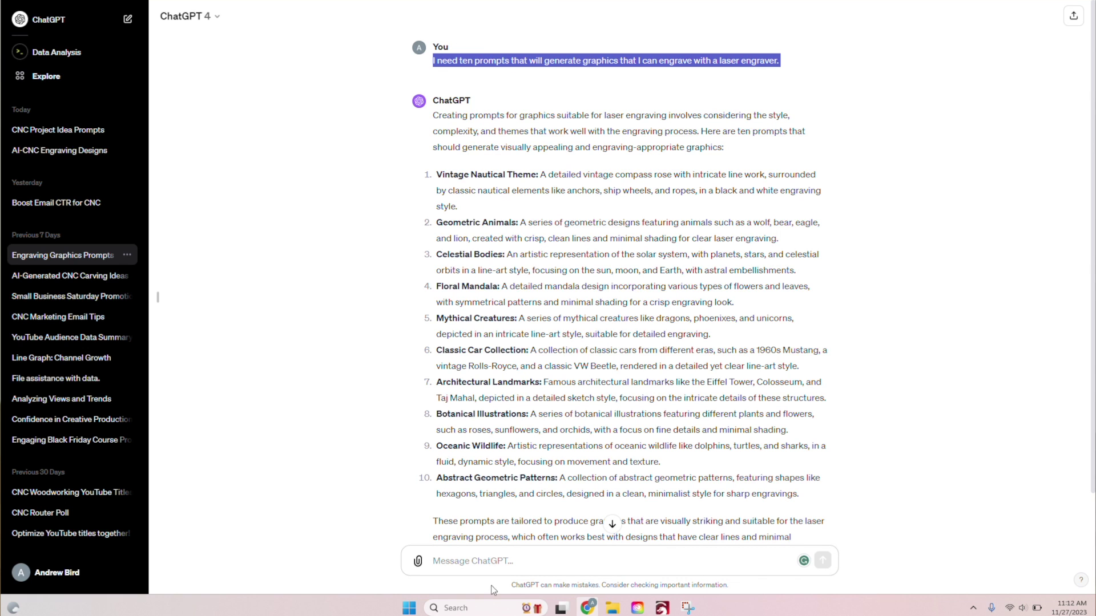
pyautogui.click(502, 562)
pyautogui.rightClick(502, 561)
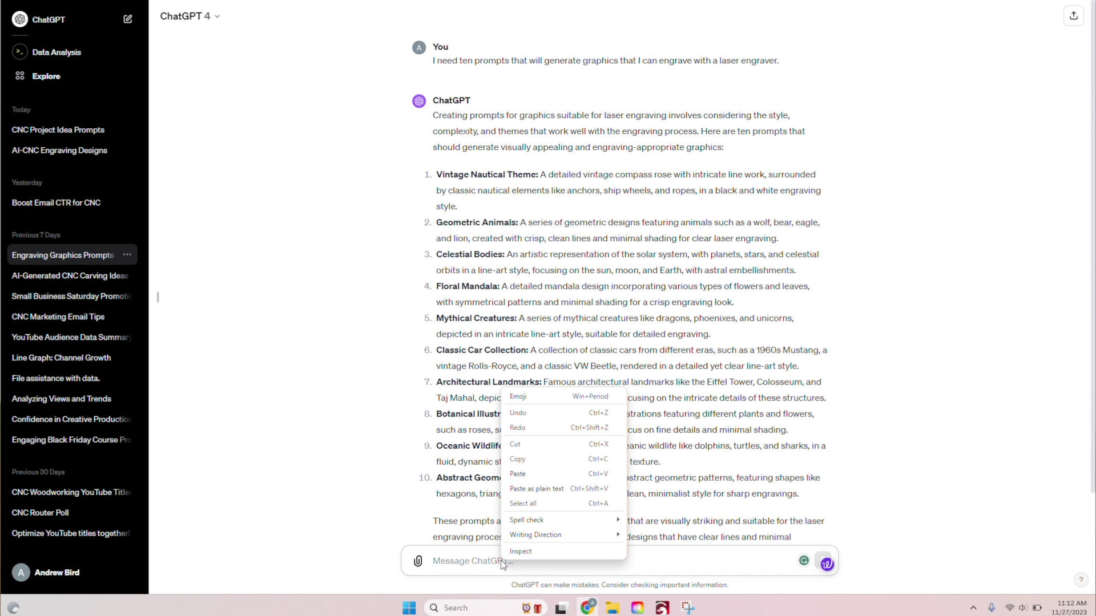
pyautogui.click(539, 476)
pyautogui.press('BackSpace')
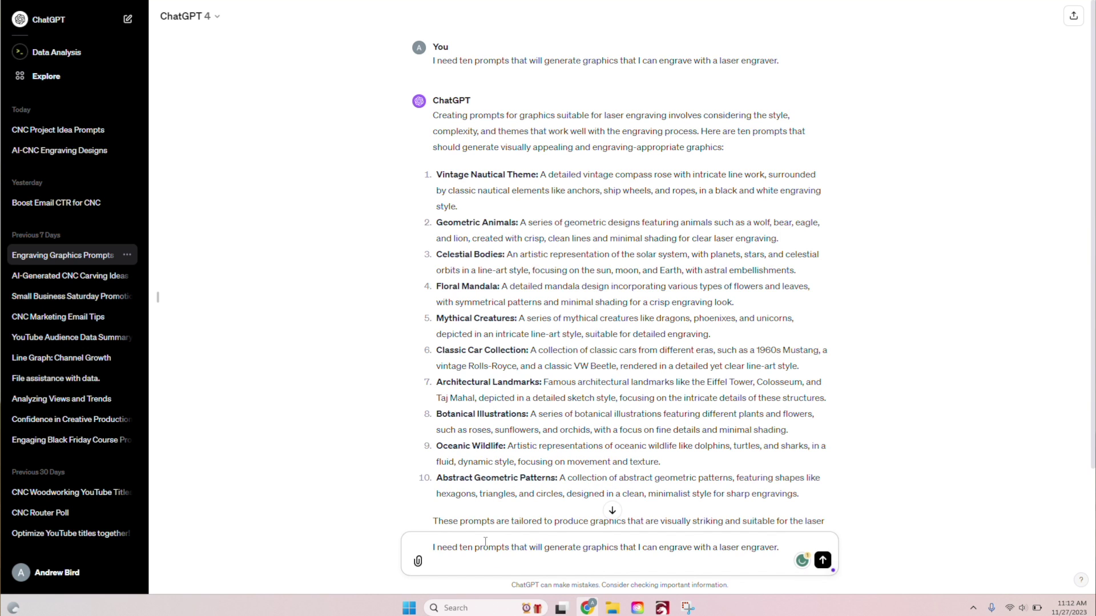
# Change the request to 5 prompts for Christmas signs and send it.
pyautogui.doubleClick(463, 561)
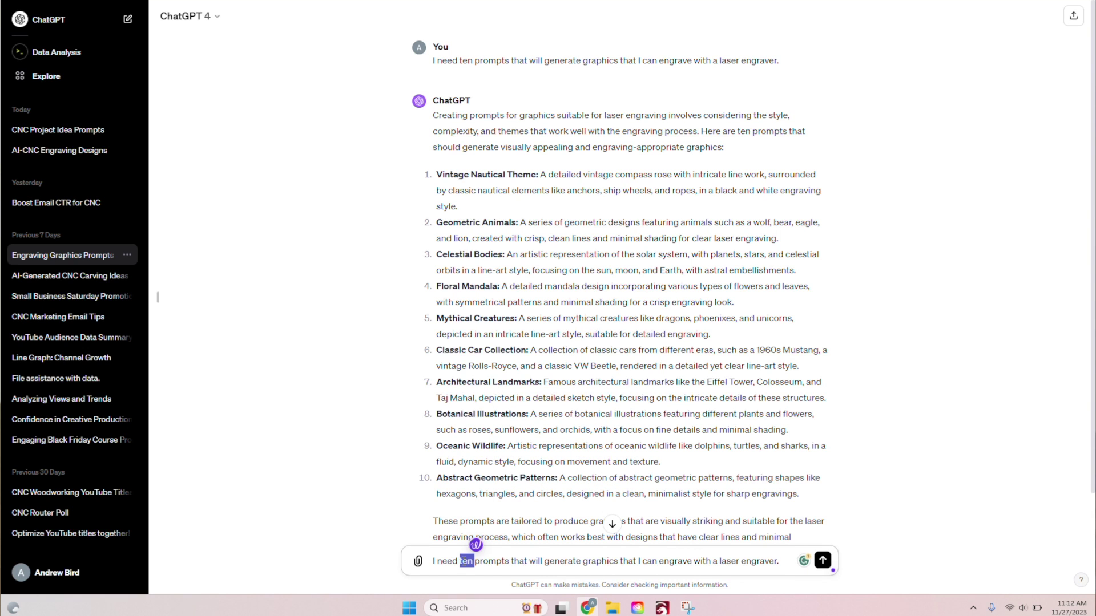
pyautogui.write('5')
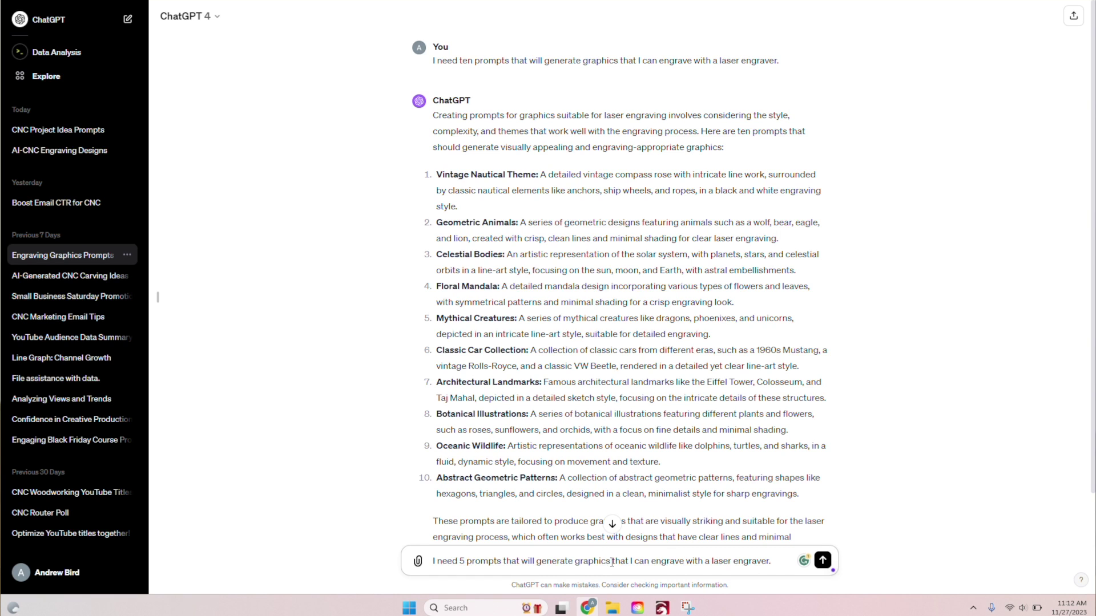
pyautogui.write('for ')
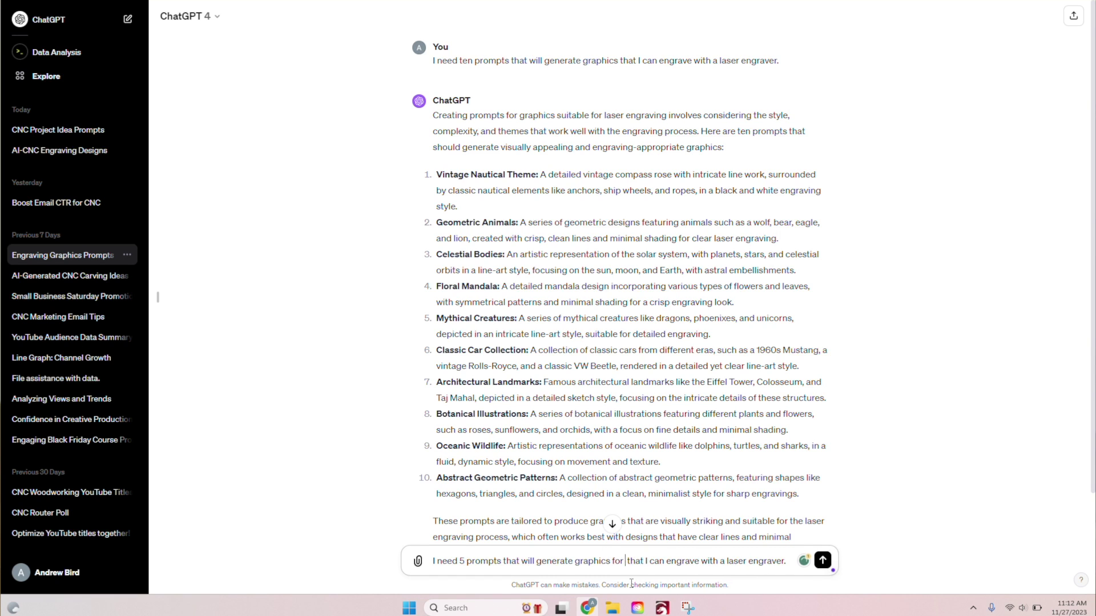
pyautogui.write('holi')
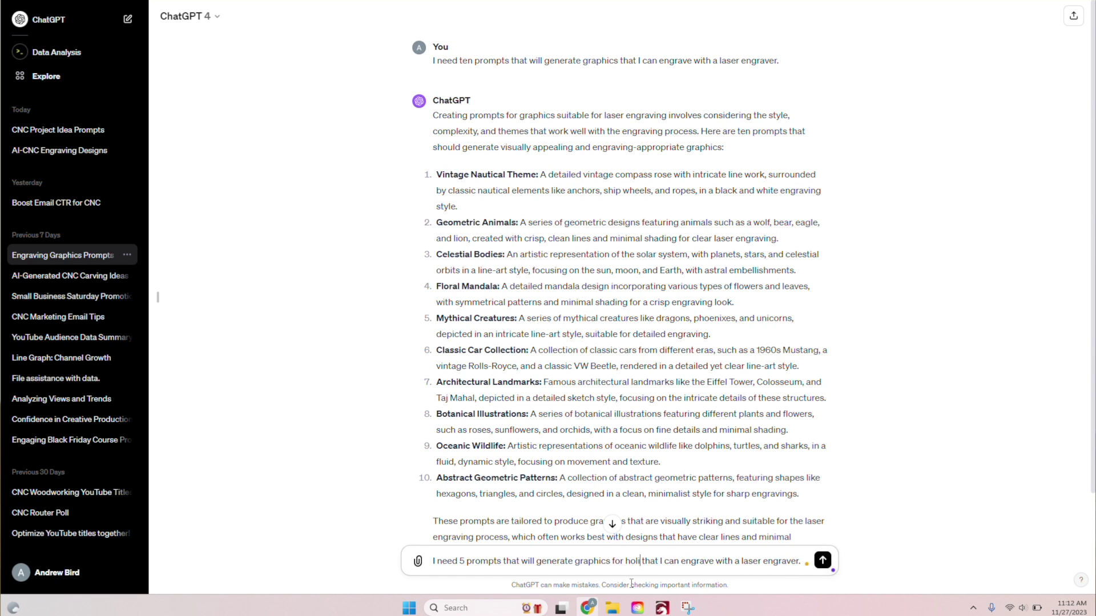
pyautogui.write('day')
pyautogui.press('BackSpace')
pyautogui.press('BackSpace')
pyautogui.press('BackSpace')
pyautogui.press('BackSpace')
pyautogui.press('BackSpace')
pyautogui.press('BackSpace')
pyautogui.press('BackSpace')
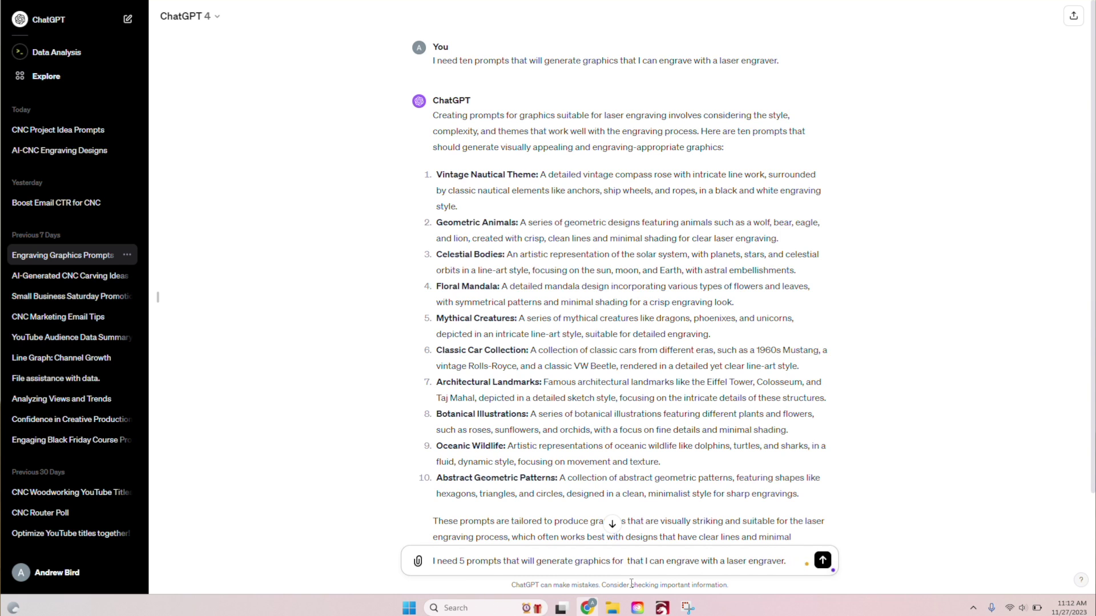
pyautogui.write('Christmas')
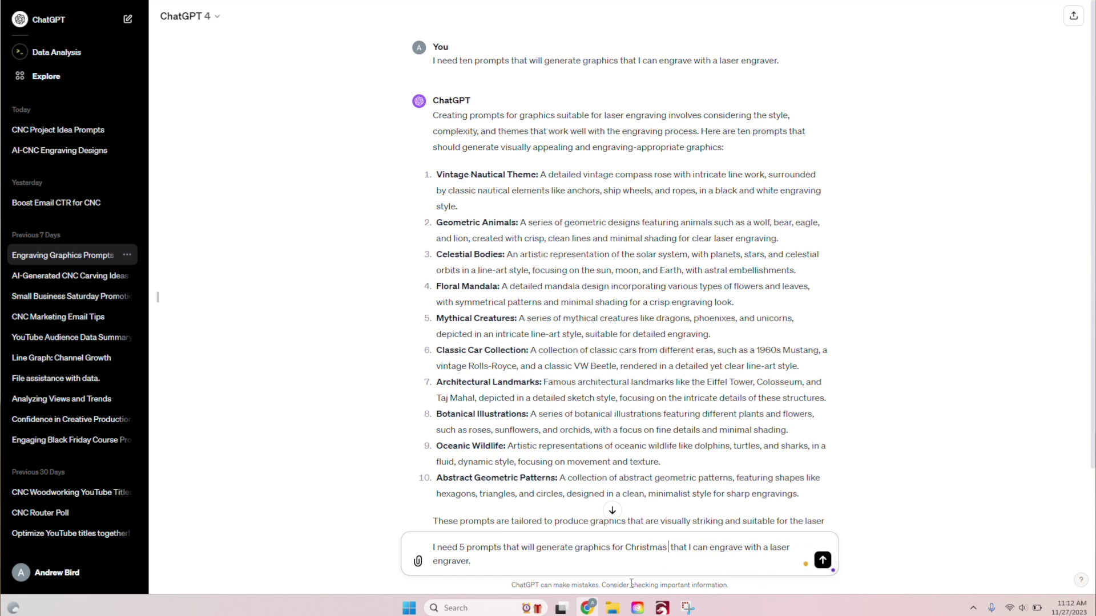
pyautogui.write(' signs')
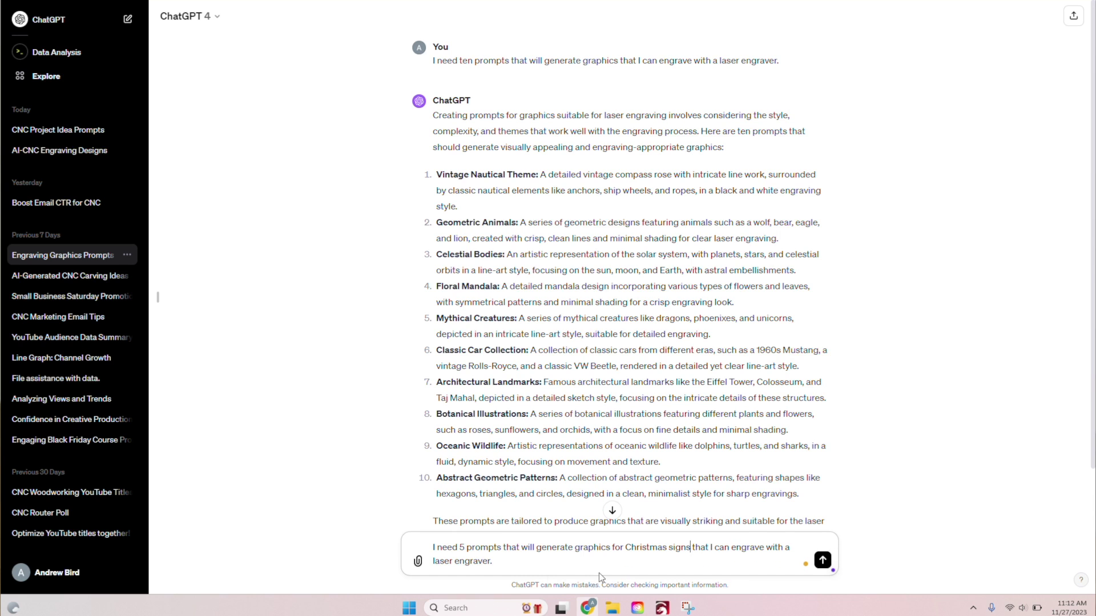
pyautogui.press('Return')
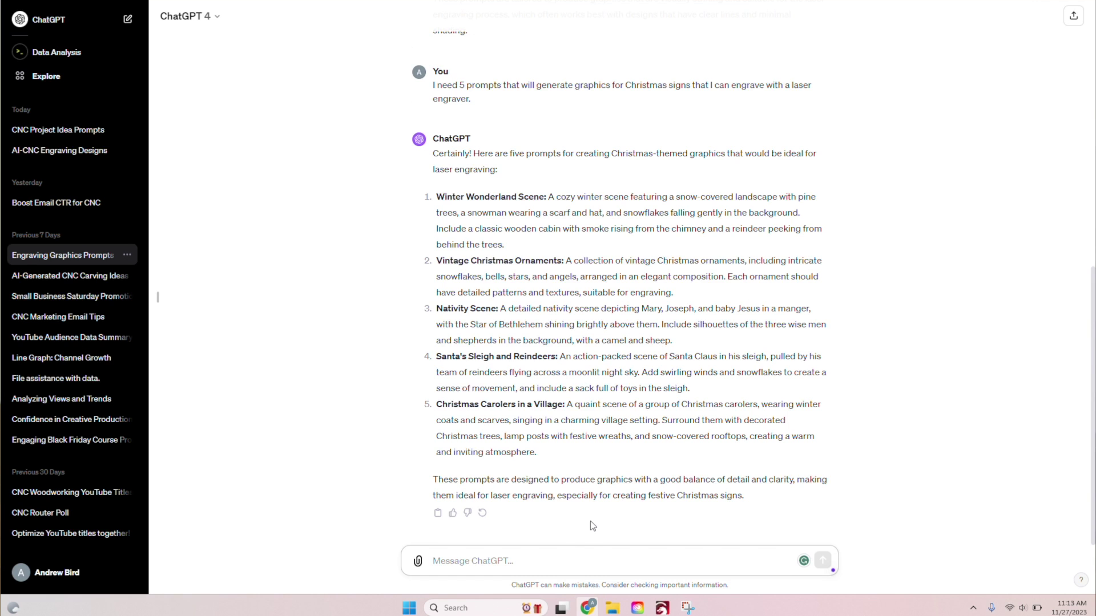
# Ask ChatGPT to 'Shorten these prompts just to the main details'.
pyautogui.write('Sh')
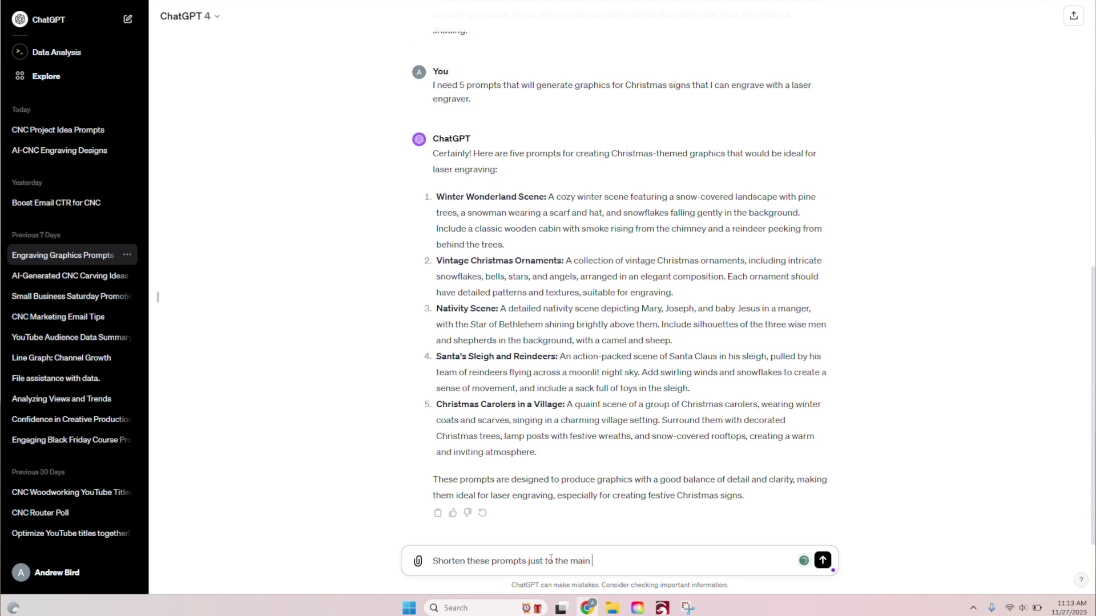
pyautogui.write('details')
pyautogui.press('Return')
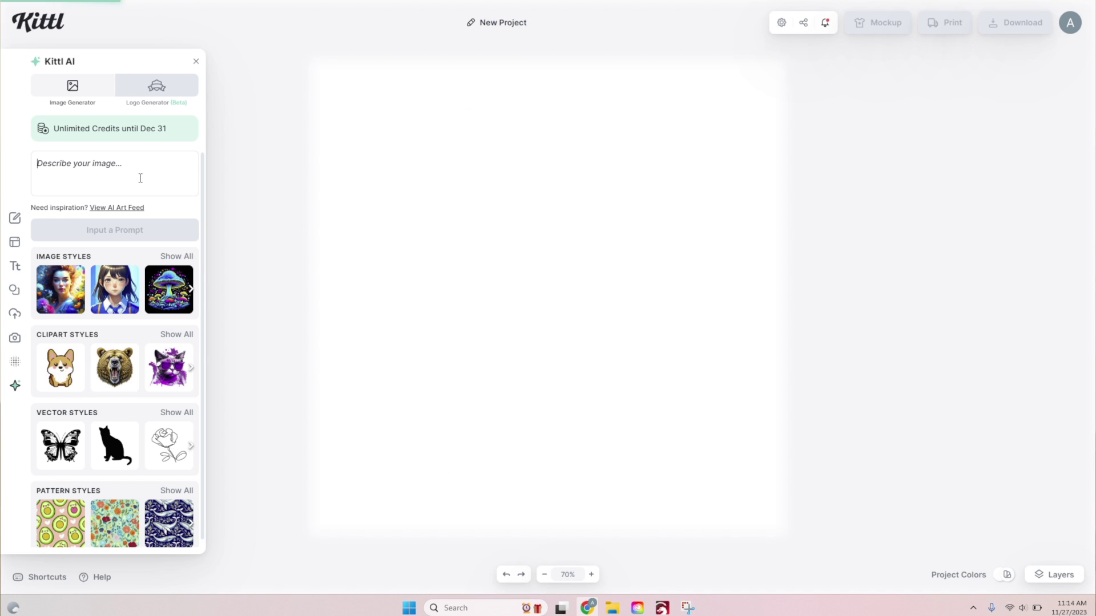
# Paste the winter-cabin prompt as plain text, generate images, and enlarge the small cabin image.
pyautogui.rightClick(117, 173)
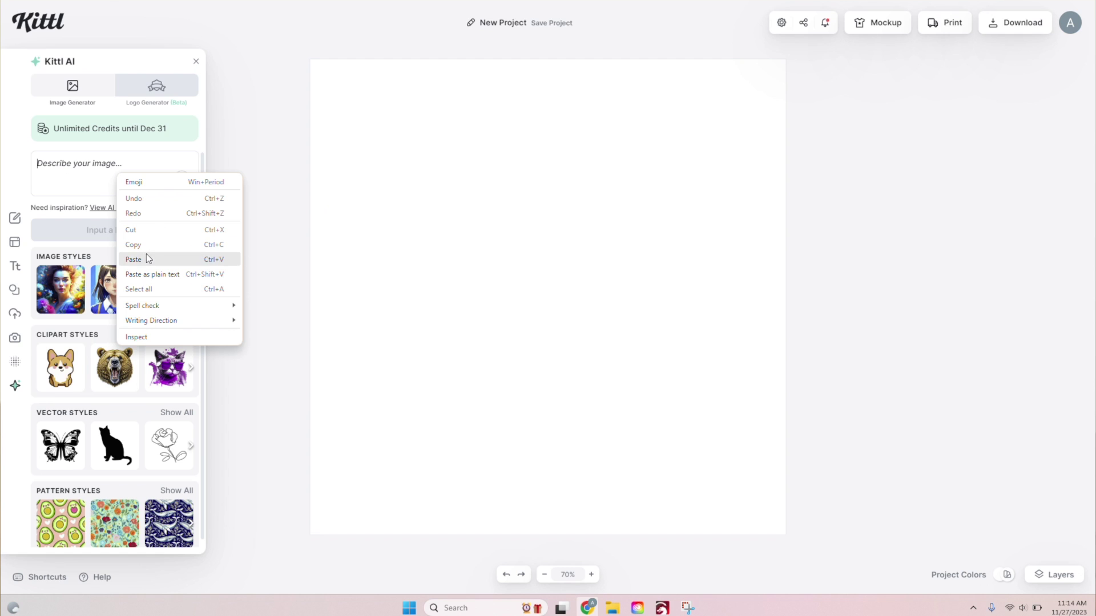
pyautogui.click(142, 274)
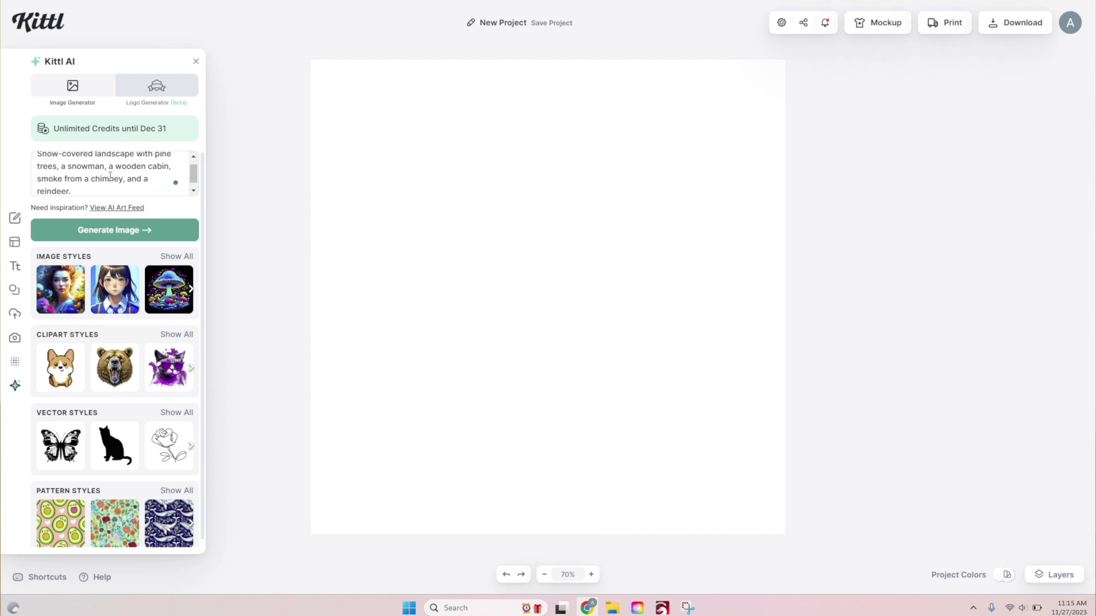
pyautogui.scroll(1, 109, 169)
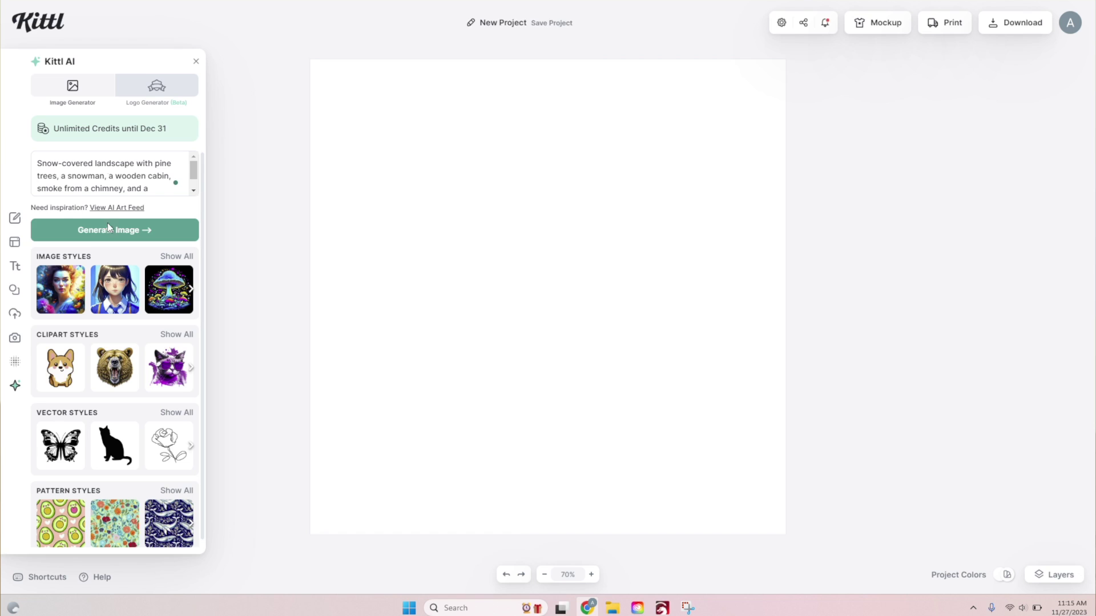
pyautogui.scroll(-1, 67, 298)
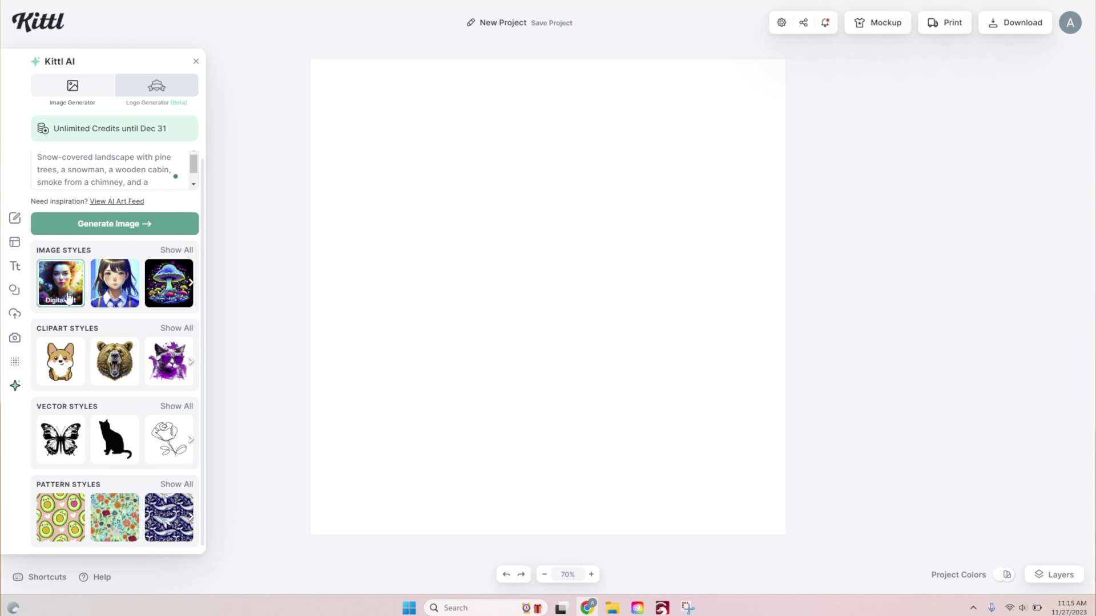
pyautogui.click(138, 228)
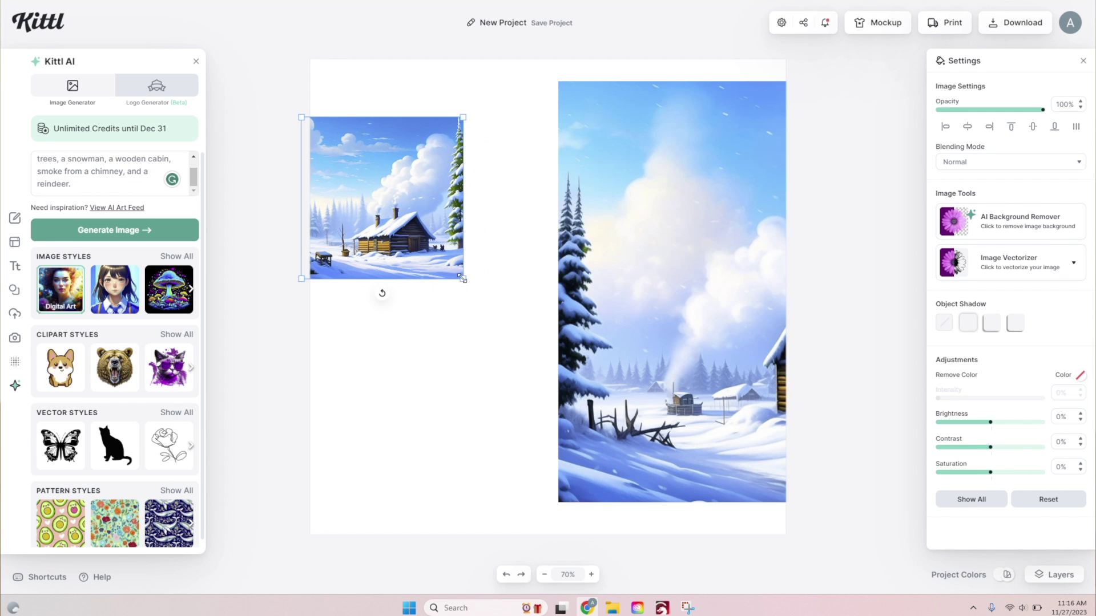
pyautogui.moveTo(462, 277); pyautogui.dragTo(707, 483)
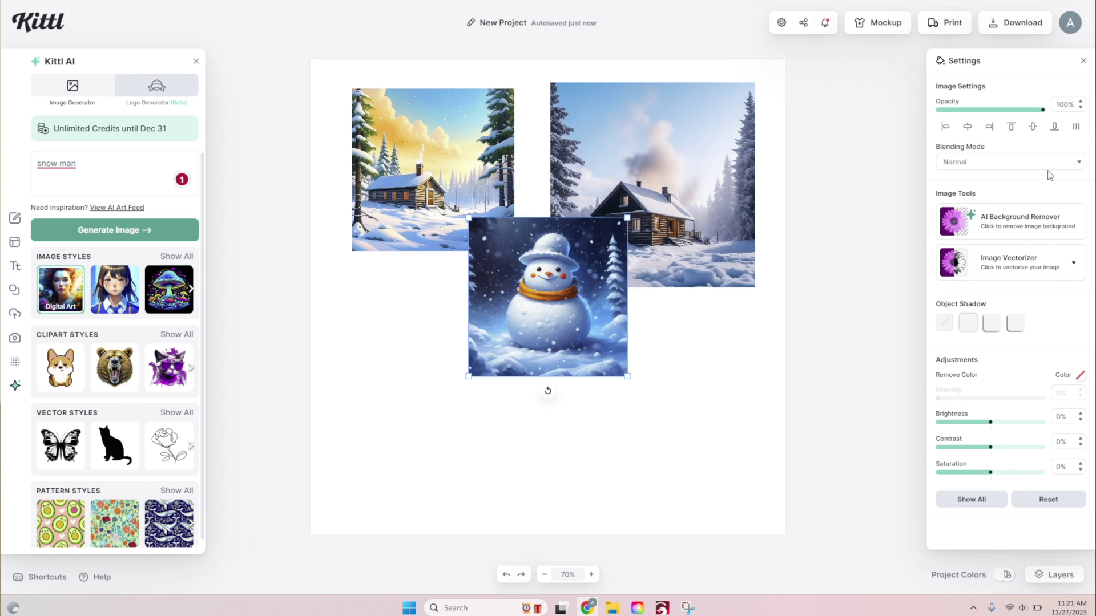
# Remove the snowman image's background and bring up its arrange options.
pyautogui.click(1036, 217)
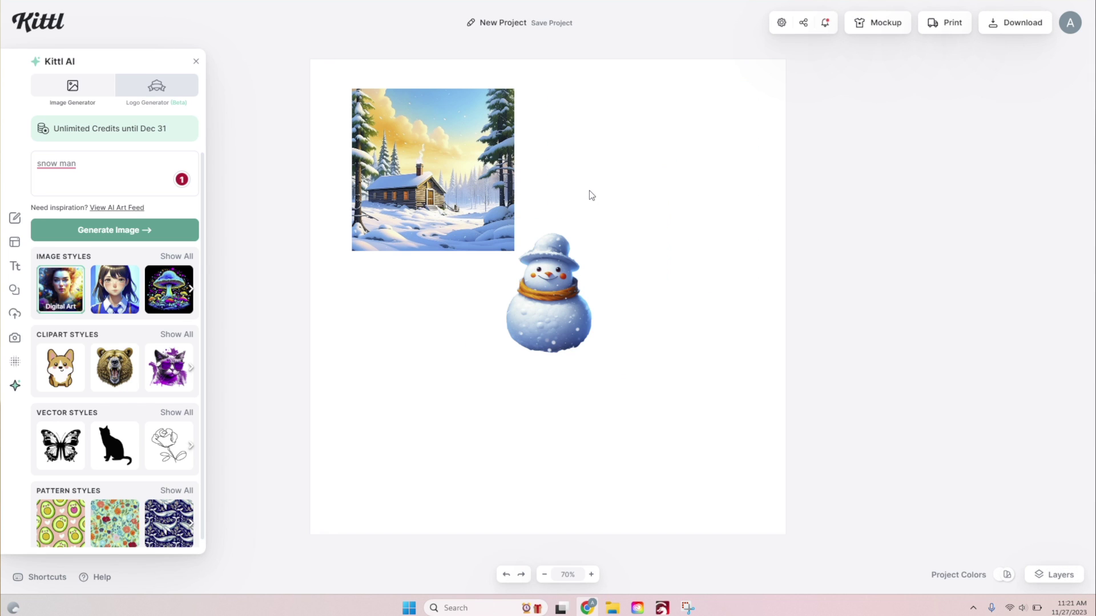
pyautogui.click(558, 308)
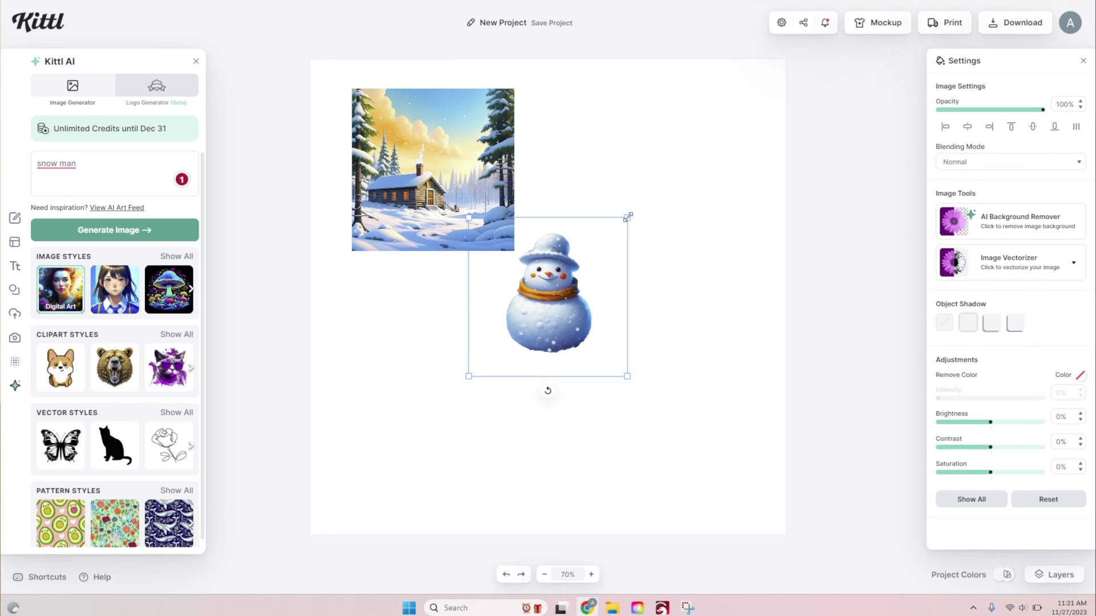
pyautogui.rightClick(580, 279)
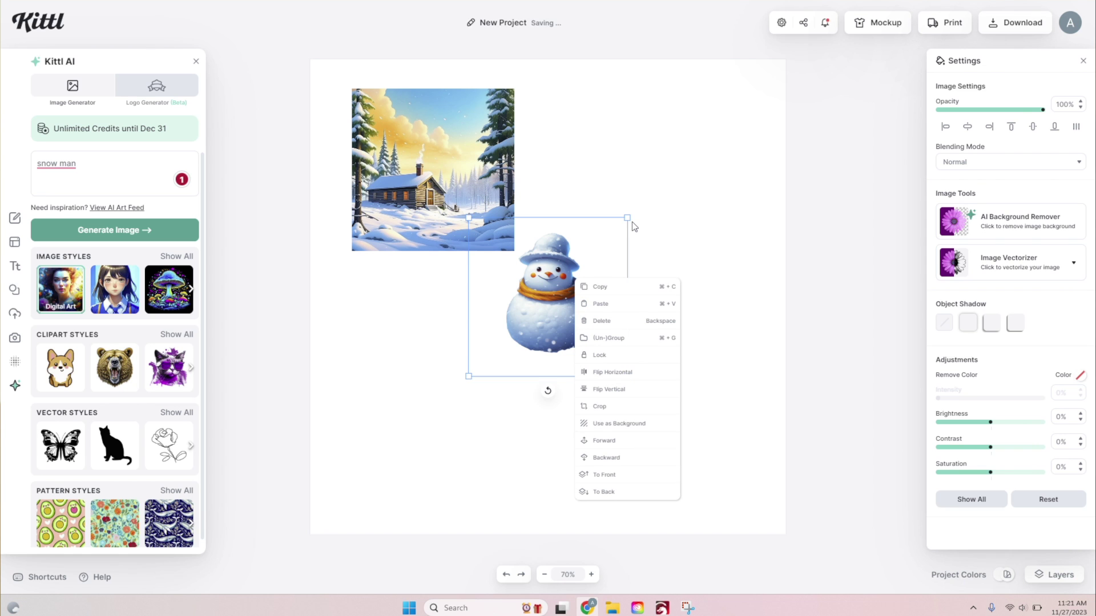
pyautogui.click(629, 222)
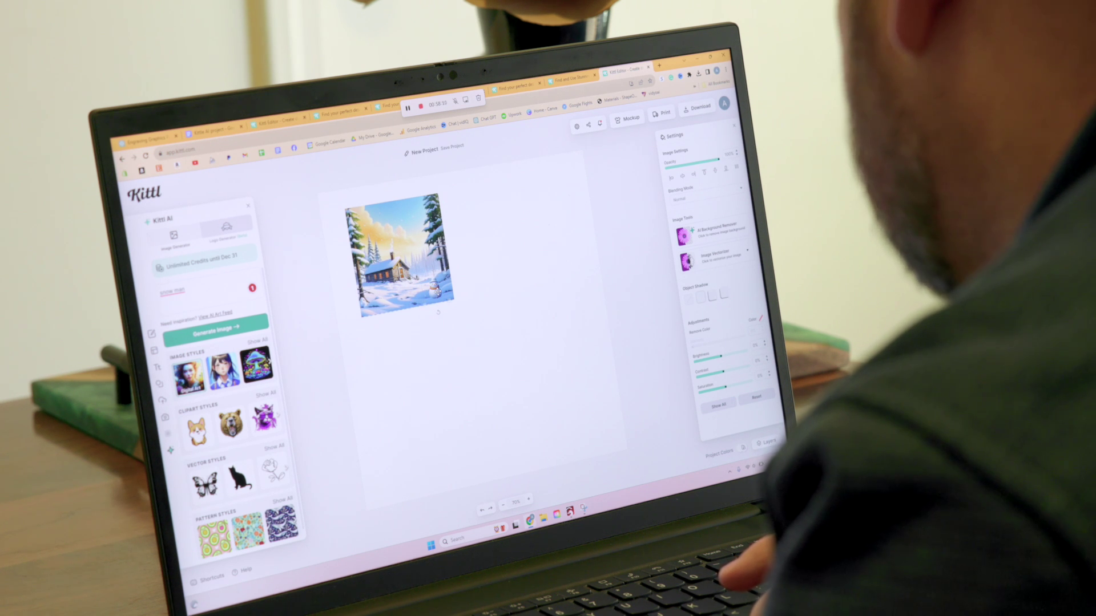
# Move the snowman down and right onto the snowy ground beside the cabin.
pyautogui.click(485, 278)
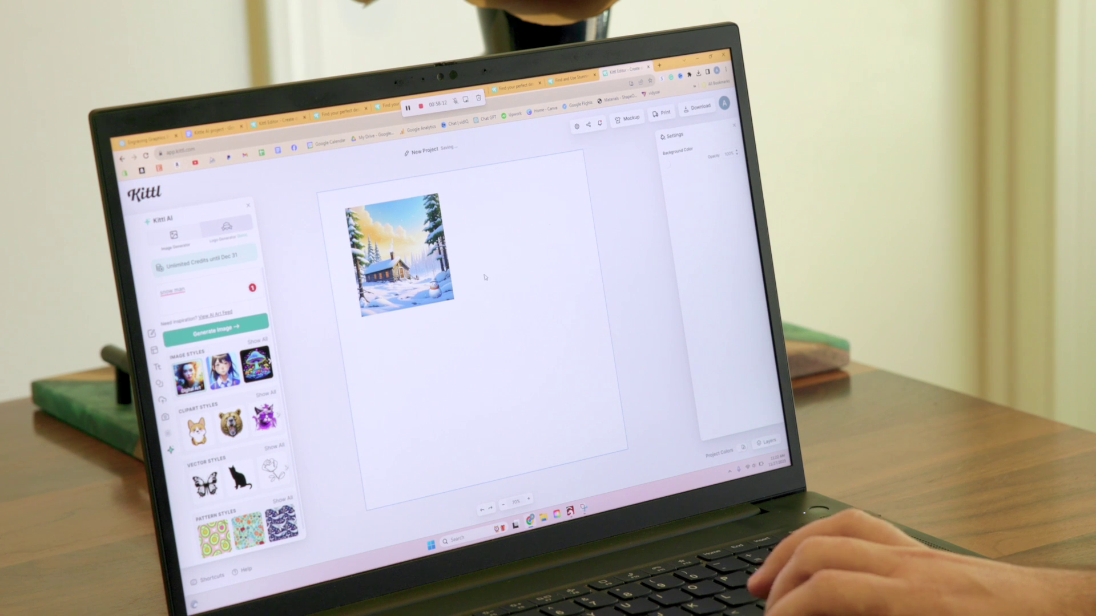
pyautogui.click(450, 305)
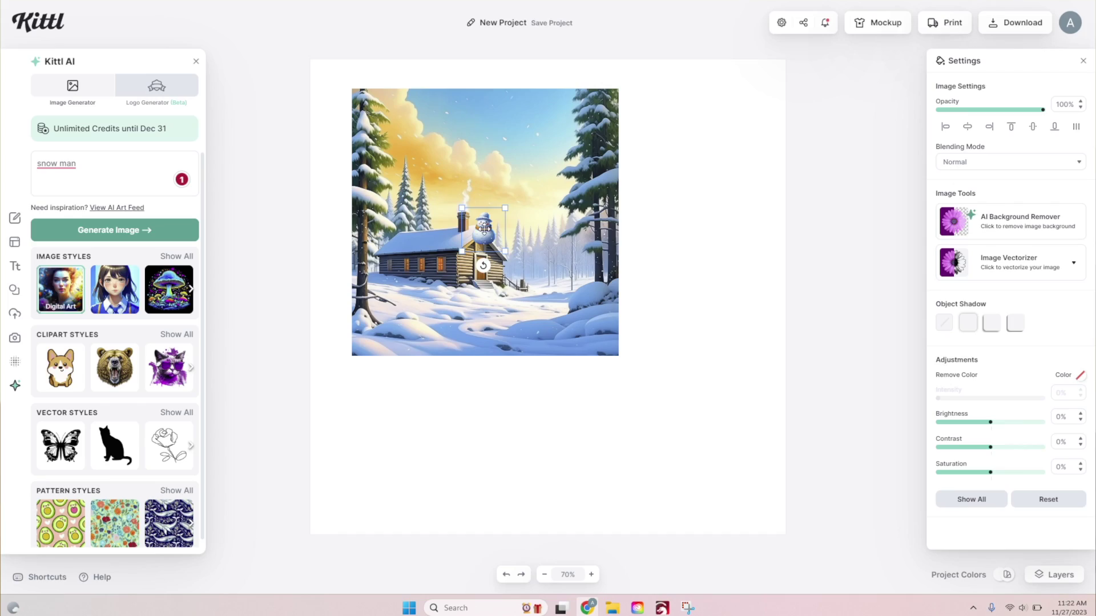
pyautogui.moveTo(492, 237); pyautogui.dragTo(513, 273)
# Marquee-select the cabin scene and snowman and group them together.
pyautogui.click(720, 273)
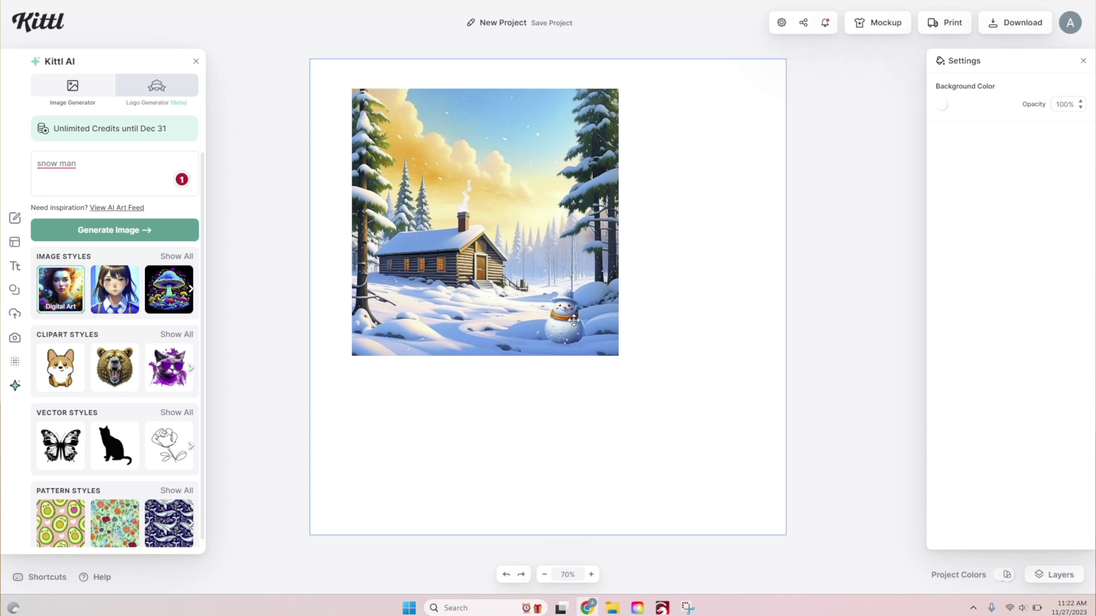
pyautogui.click(492, 236)
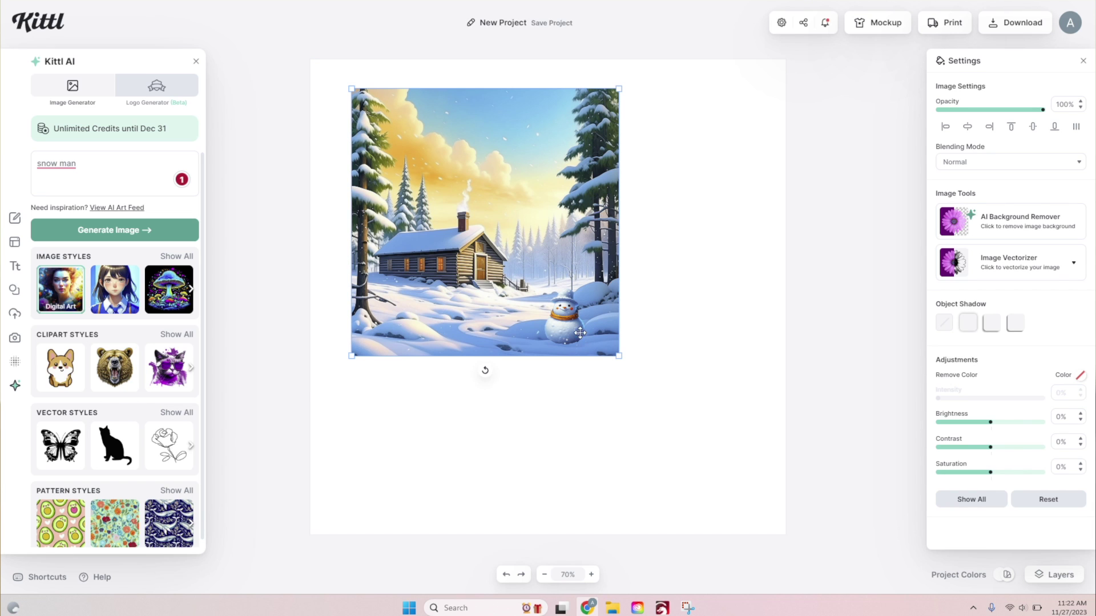
pyautogui.moveTo(670, 397); pyautogui.dragTo(317, 41)
pyautogui.rightClick(496, 192)
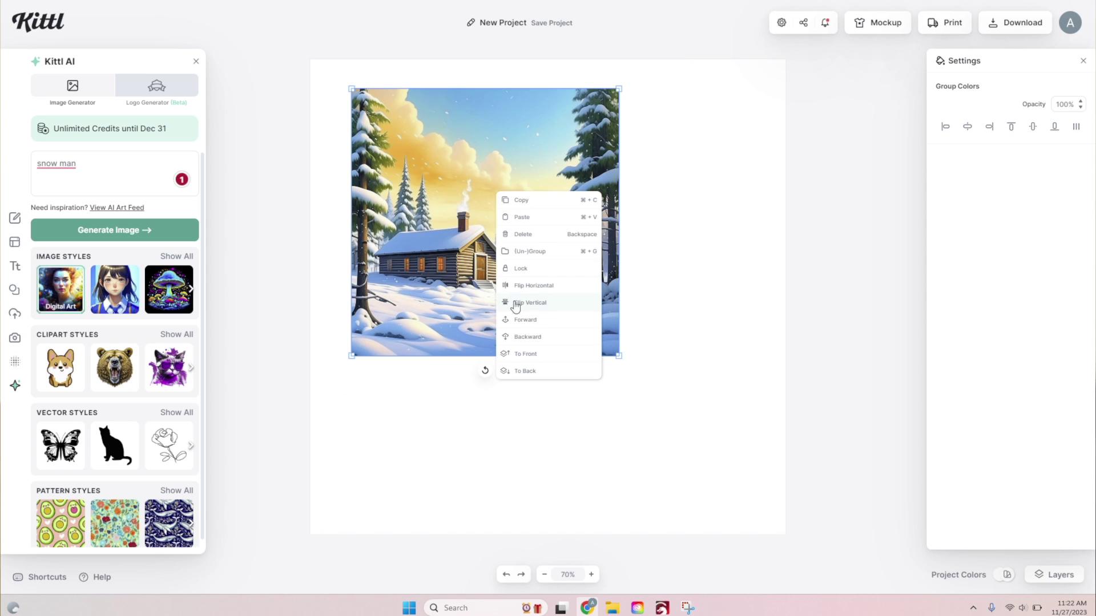
pyautogui.click(544, 254)
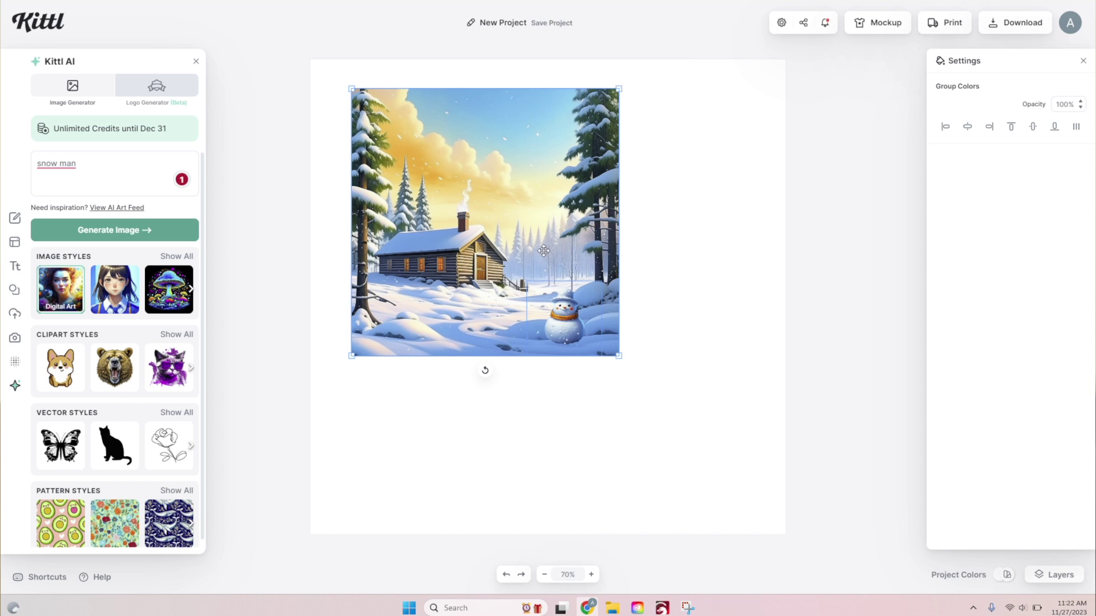
# Scale the group to fill the page with Shift+F, download it, and resize it in LightBurn.
pyautogui.click(704, 402)
pyautogui.click(588, 307)
pyautogui.hotkey('shift', 'f')
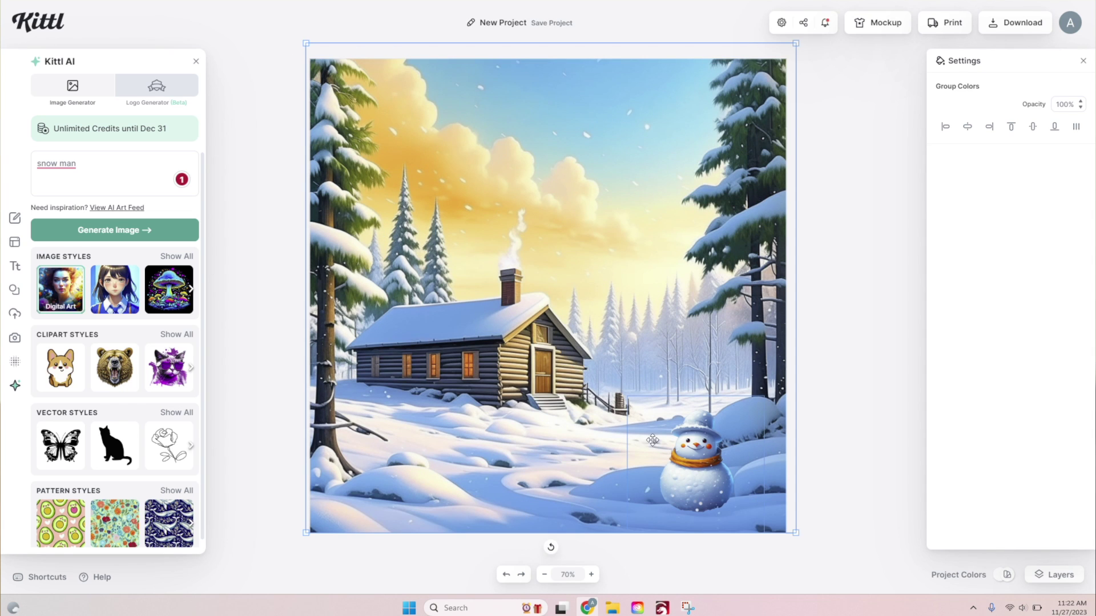
pyautogui.click(1024, 25)
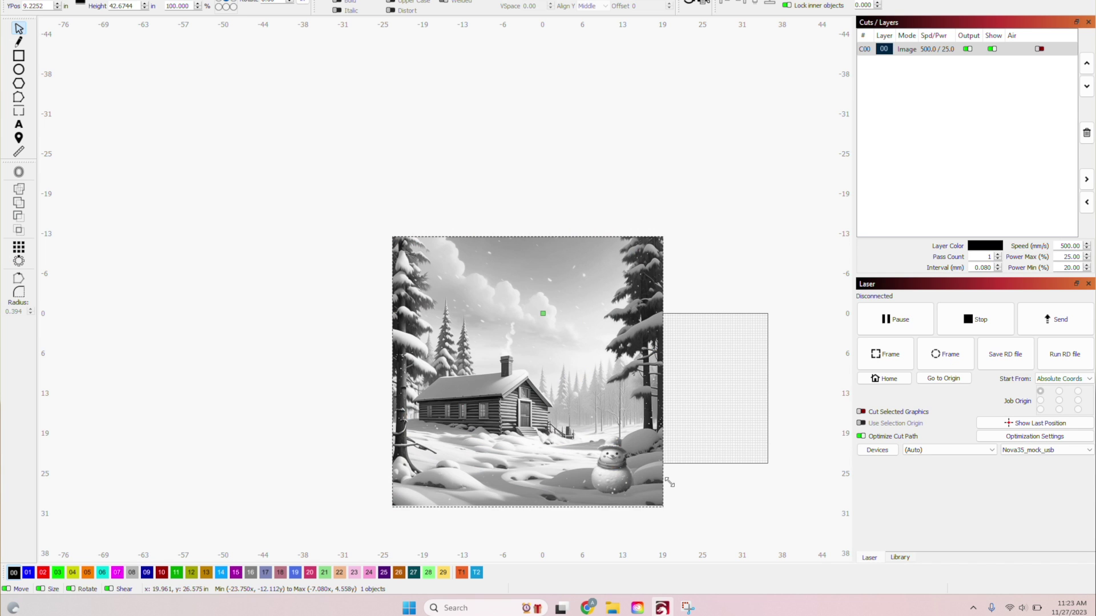
pyautogui.moveTo(665, 482)
pyautogui.mouseDown()
pyautogui.moveTo(717, 492)
pyautogui.moveTo(667, 479)
pyautogui.mouseUp()
# Shrink the greyscale cabin image to about half size and place it in the work area's upper left.
pyautogui.moveTo(434, 274); pyautogui.dragTo(548, 277)
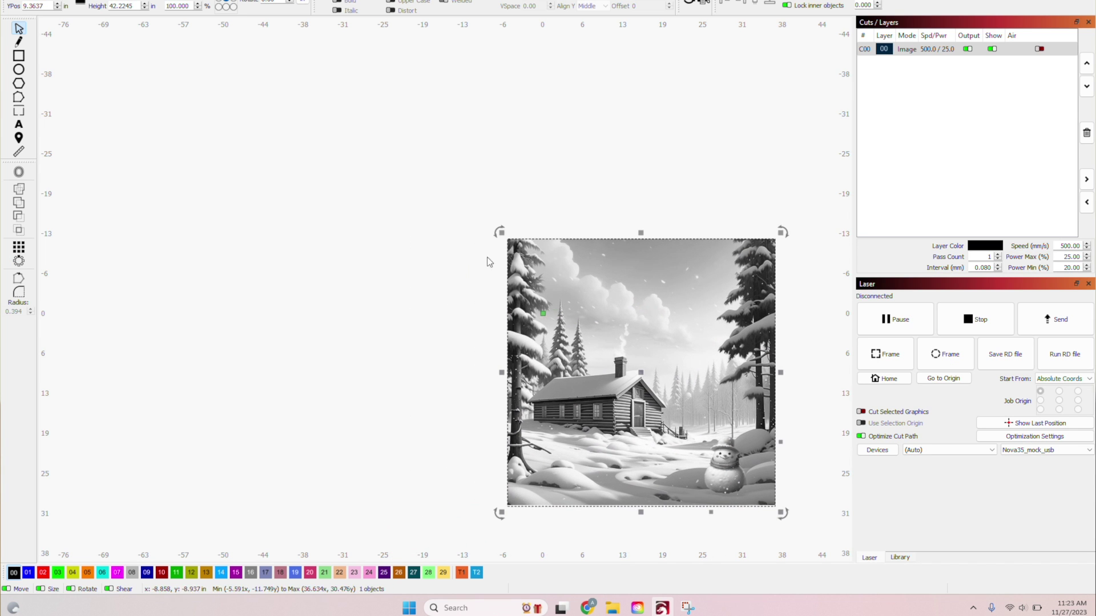
pyautogui.moveTo(501, 233); pyautogui.dragTo(643, 405)
pyautogui.moveTo(733, 469); pyautogui.dragTo(643, 416)
pyautogui.click(665, 260)
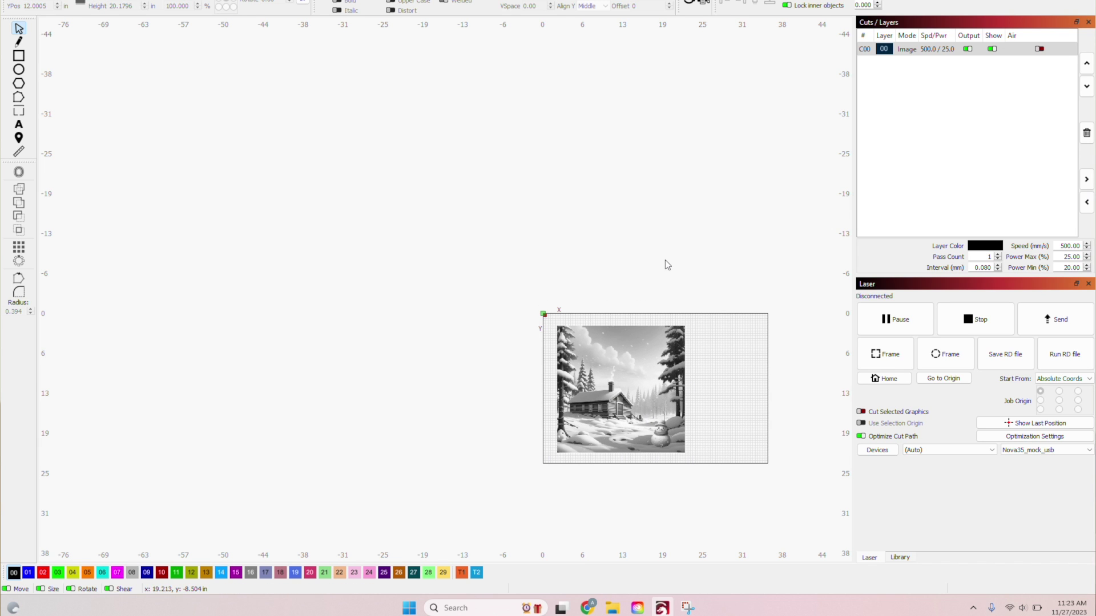